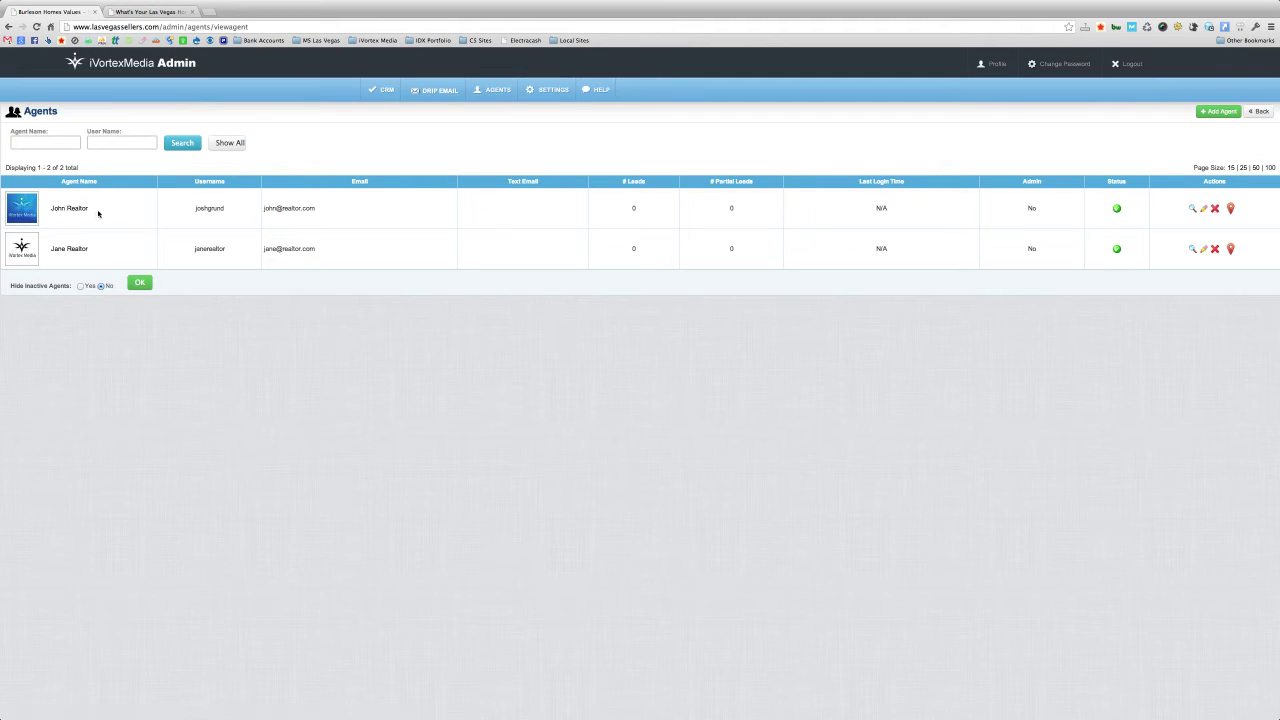
- Go to Agents > Manage Agents and open the first agent's lead region map
mouse_move(495, 90)
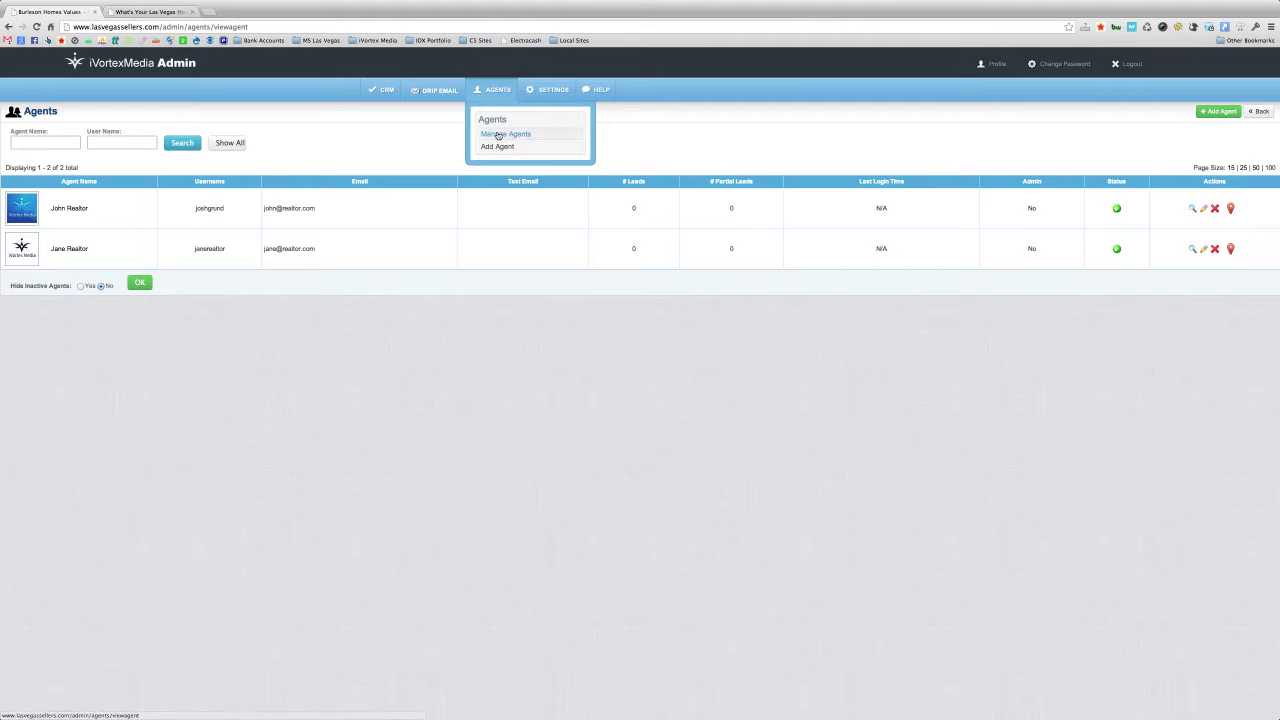
left_click(498, 135)
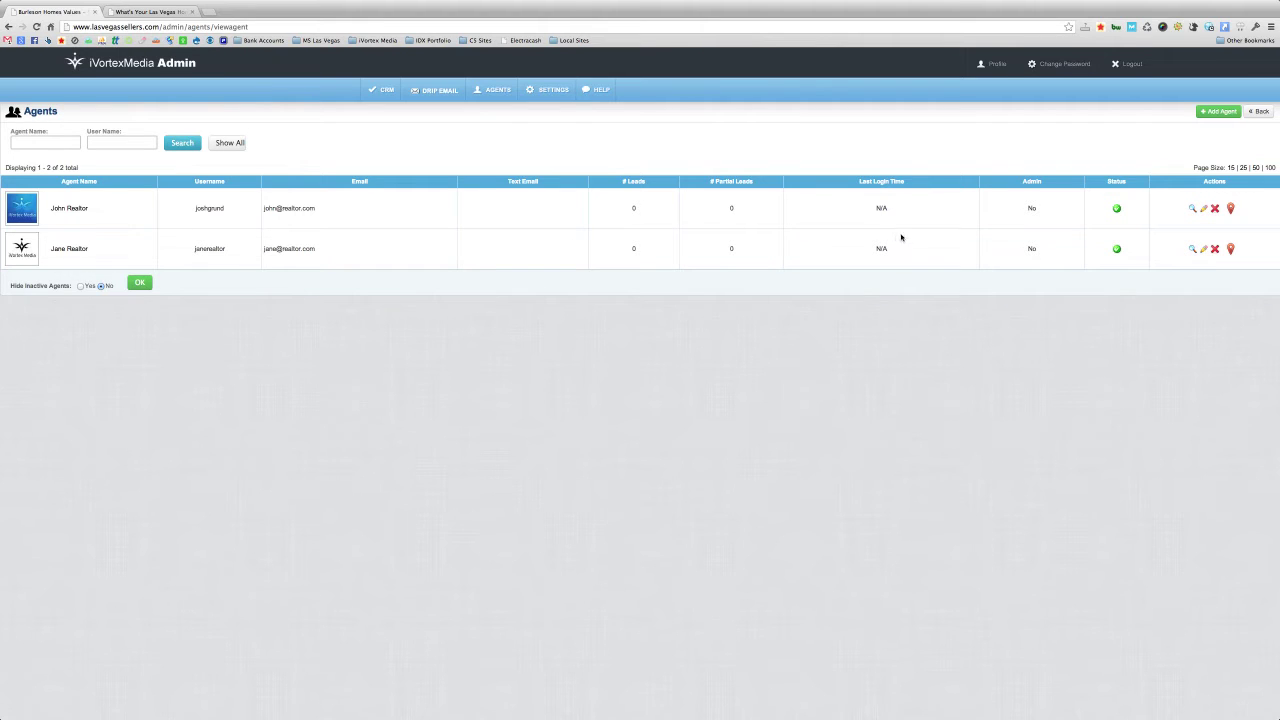
left_click(1230, 208)
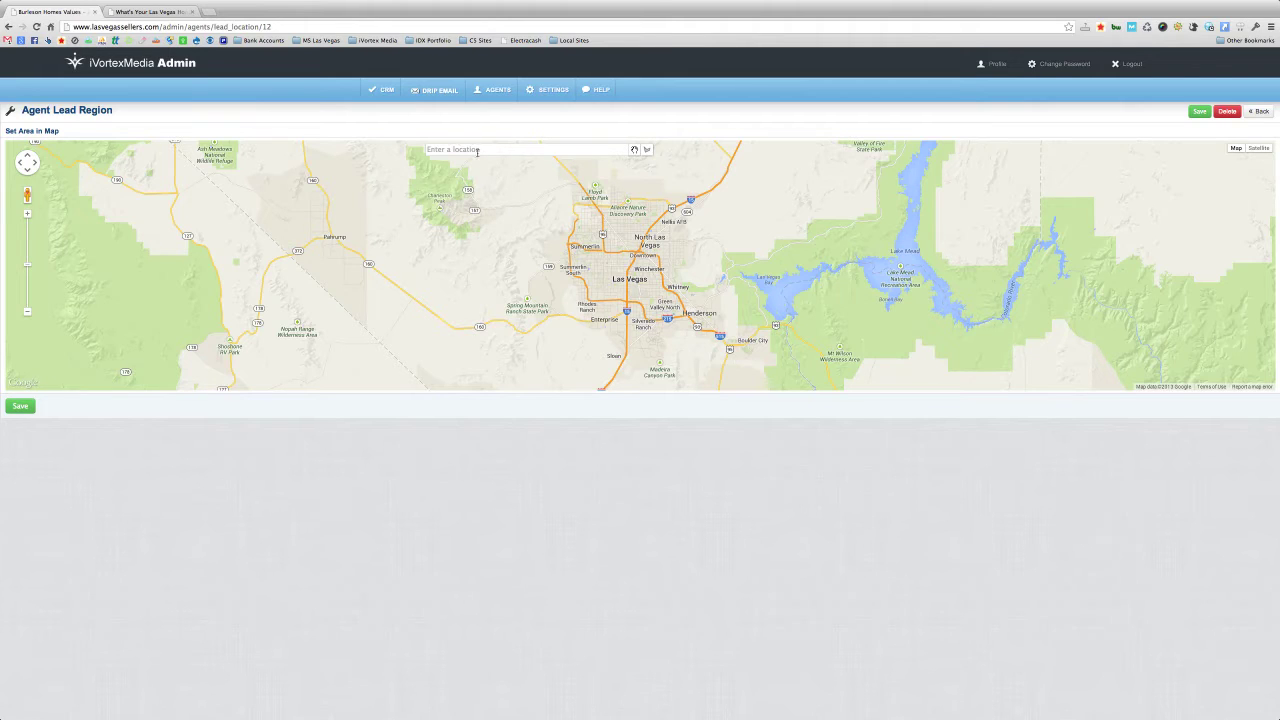
- Search the map for 'summerlin' and frame Summerlin and Lake Mead
left_click(477, 150)
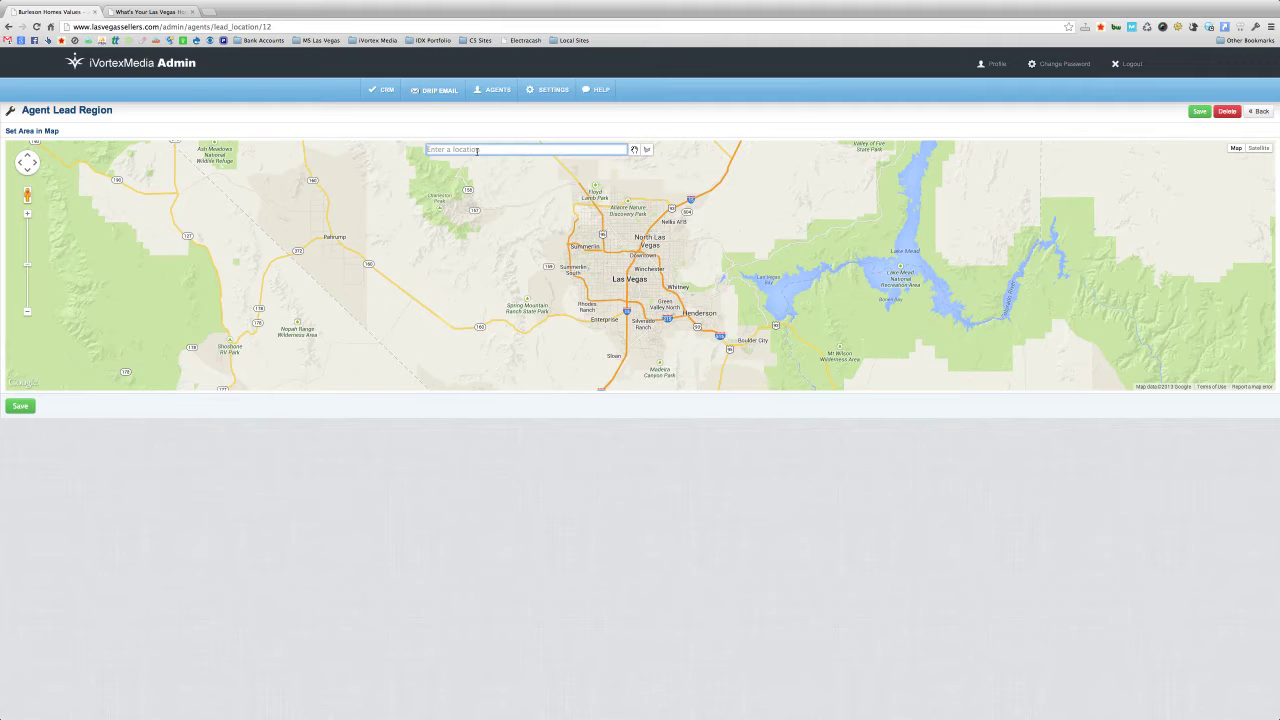
type("summerlin")
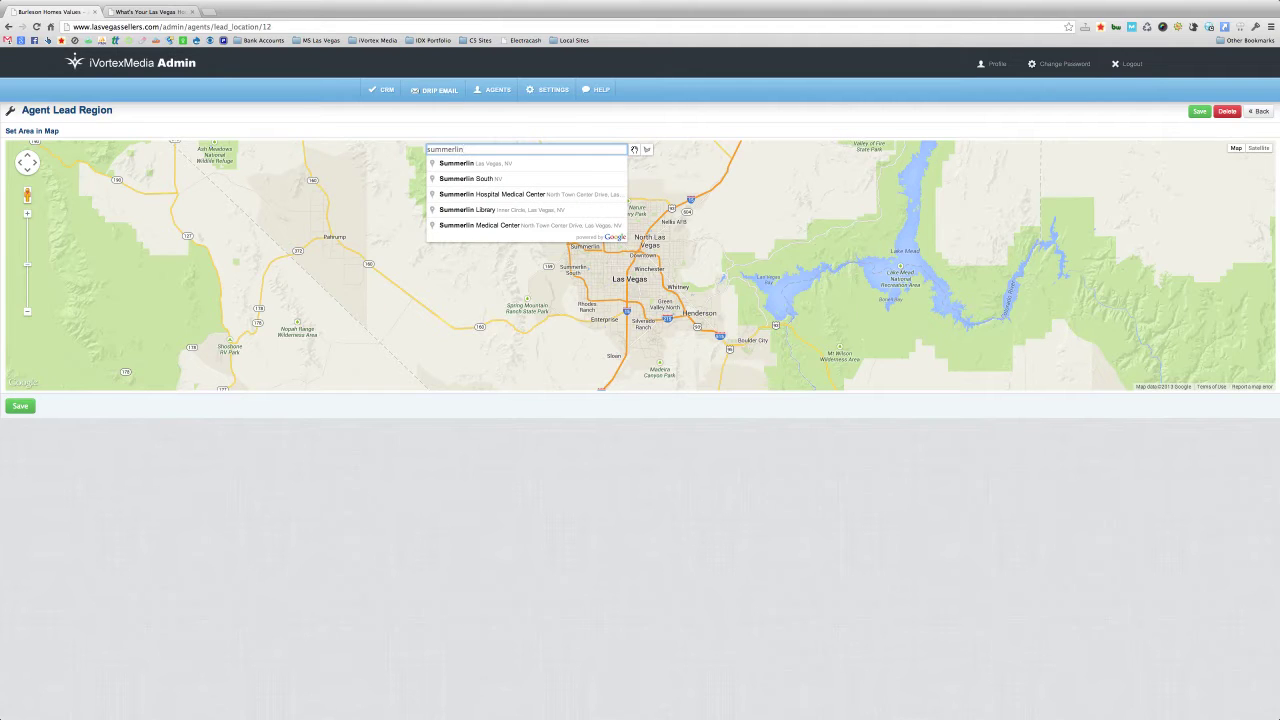
left_click(479, 163)
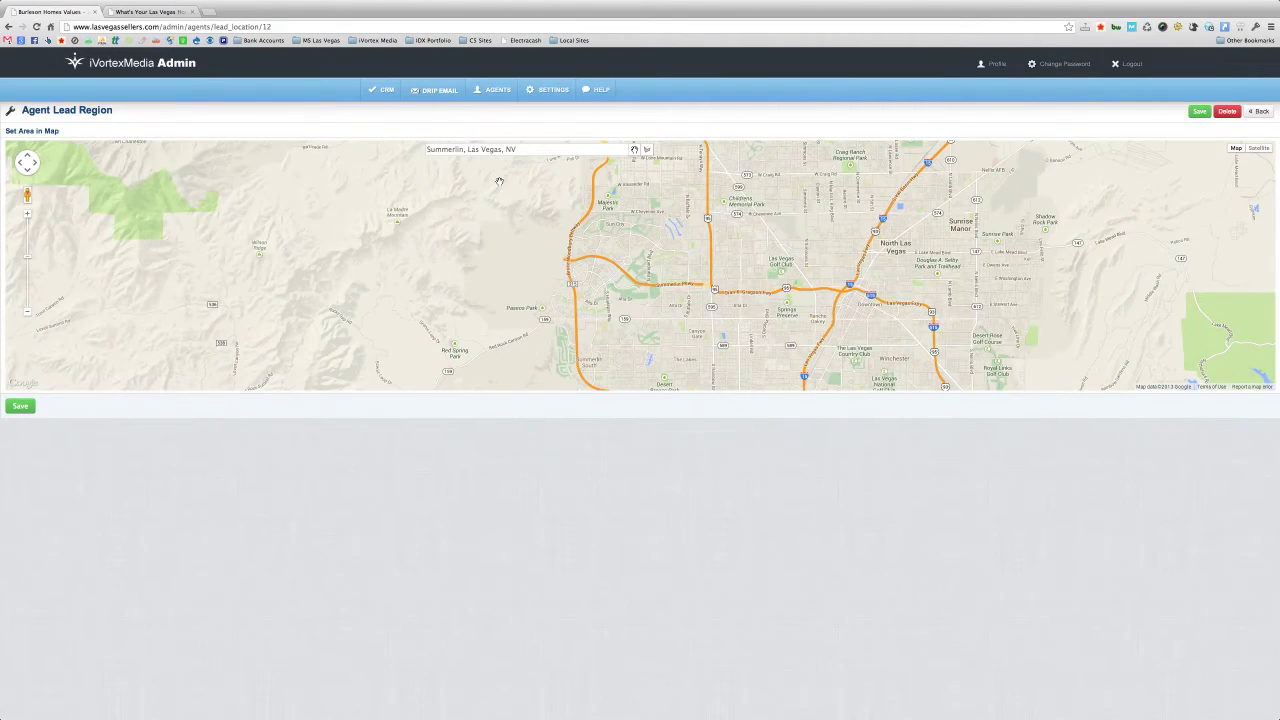
left_click_drag(631, 231, 563, 279)
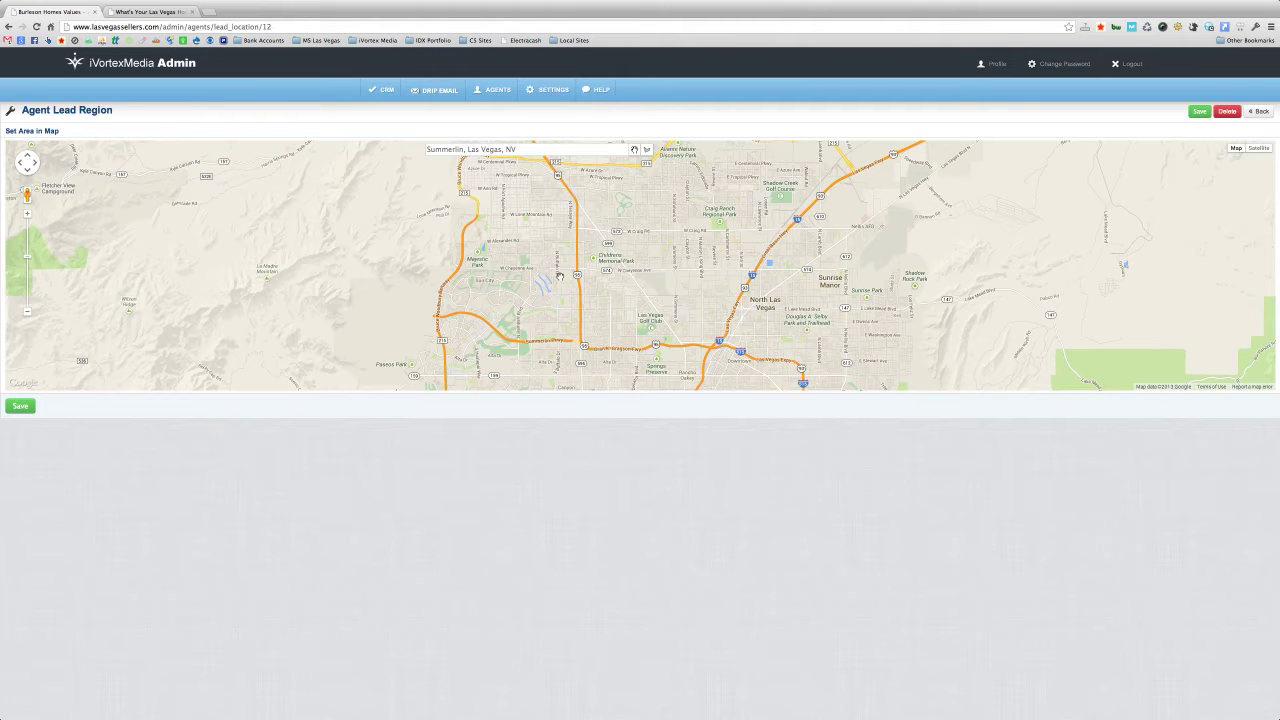
left_click(27, 312)
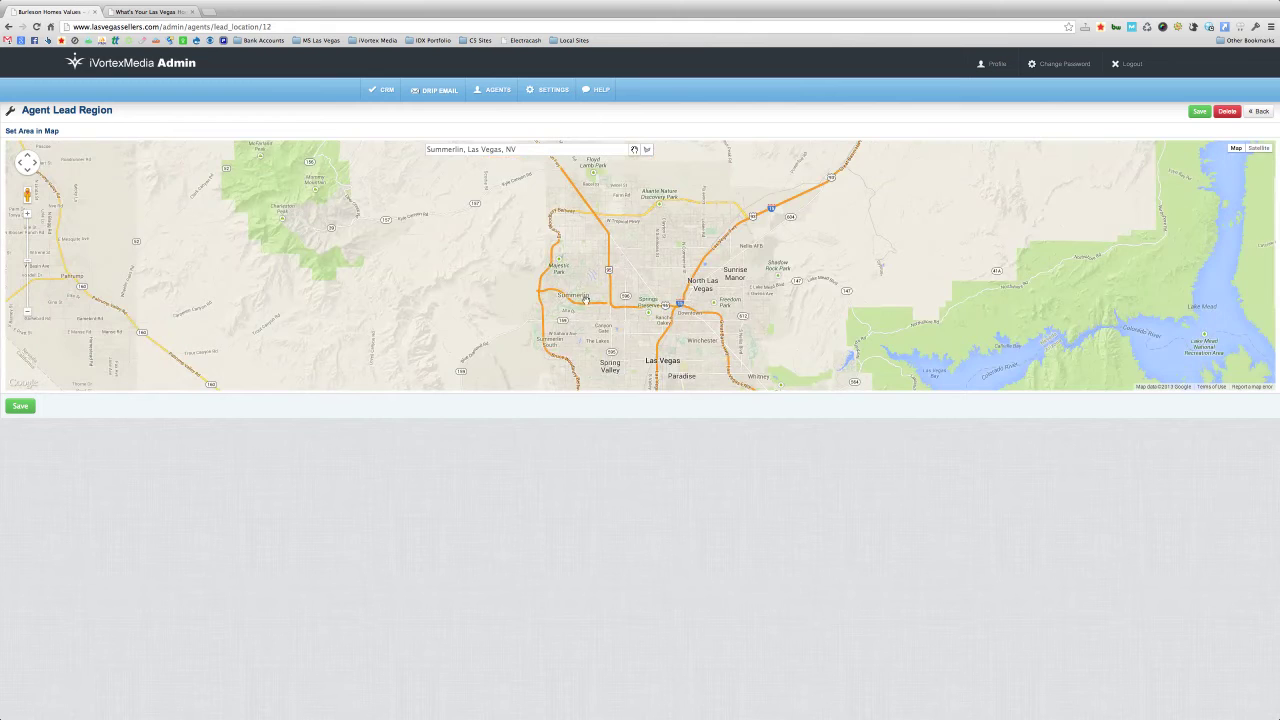
left_click_drag(585, 301, 520, 269)
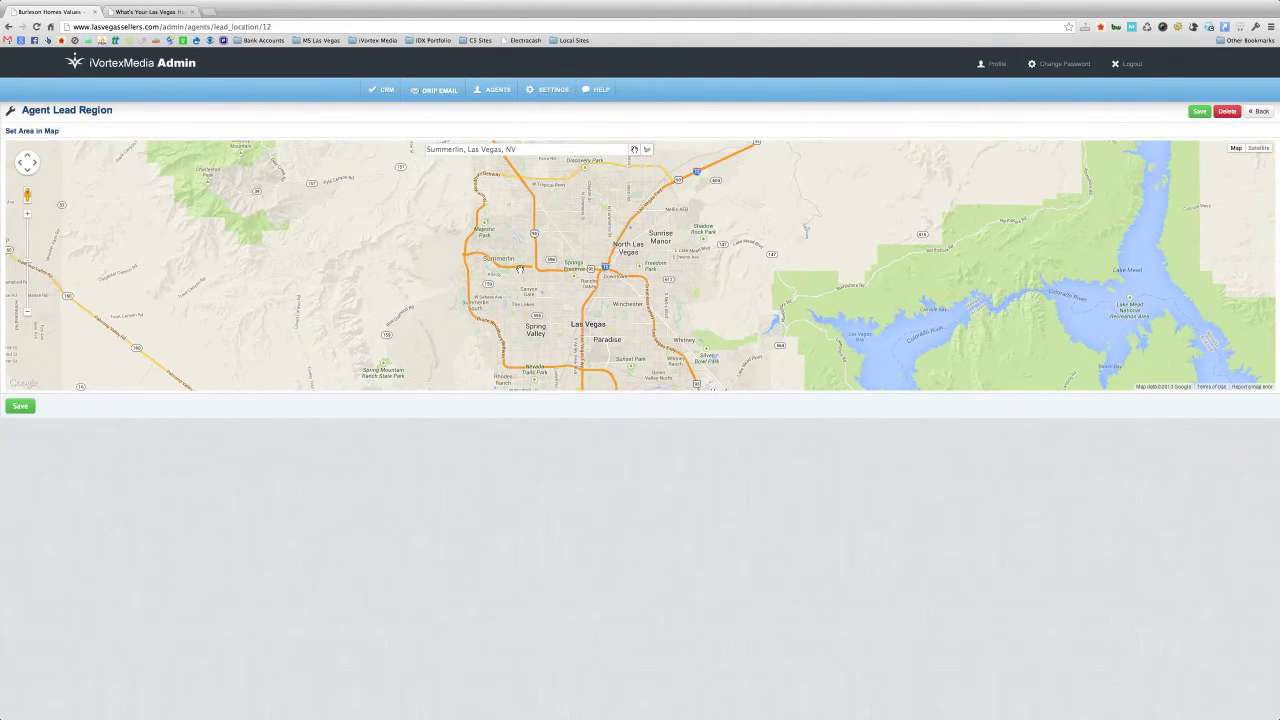
- Draw a four-corner polygon around Summerlin and save it as the agent's lead region
left_click(647, 150)
left_click(450, 209)
left_click(577, 215)
left_click(552, 299)
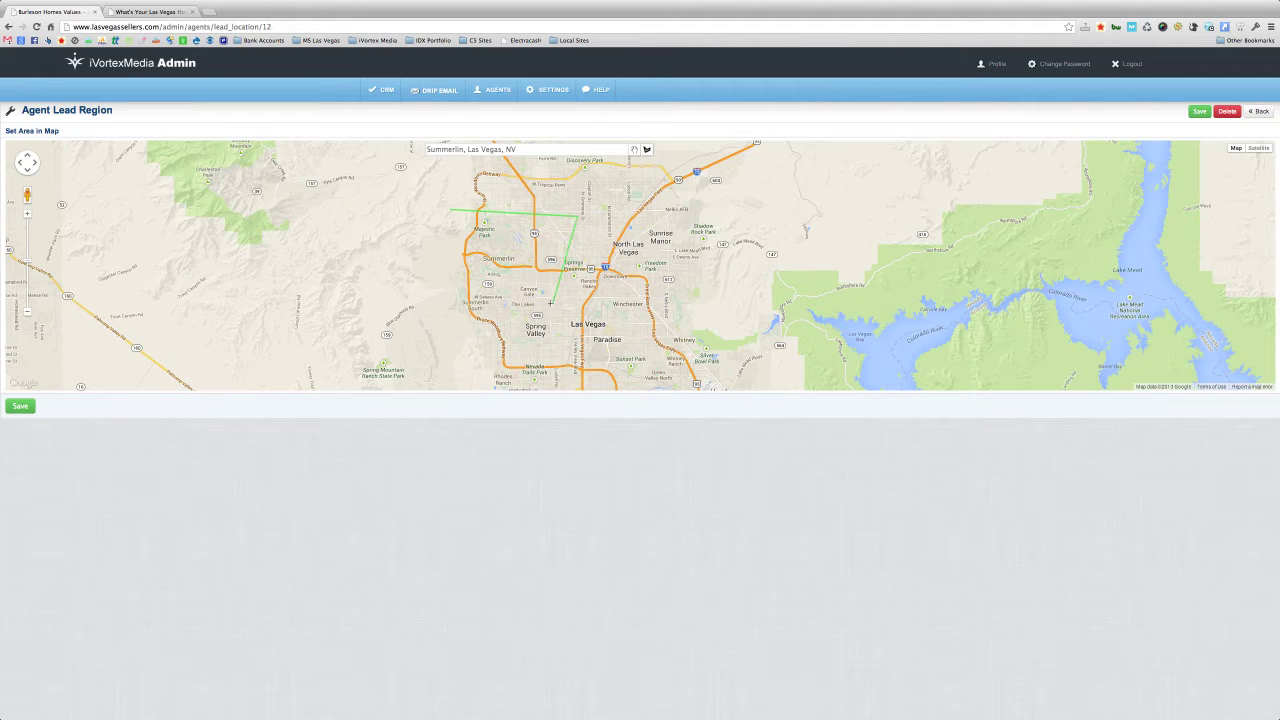
left_click(442, 287)
left_click(452, 213)
left_click(453, 214)
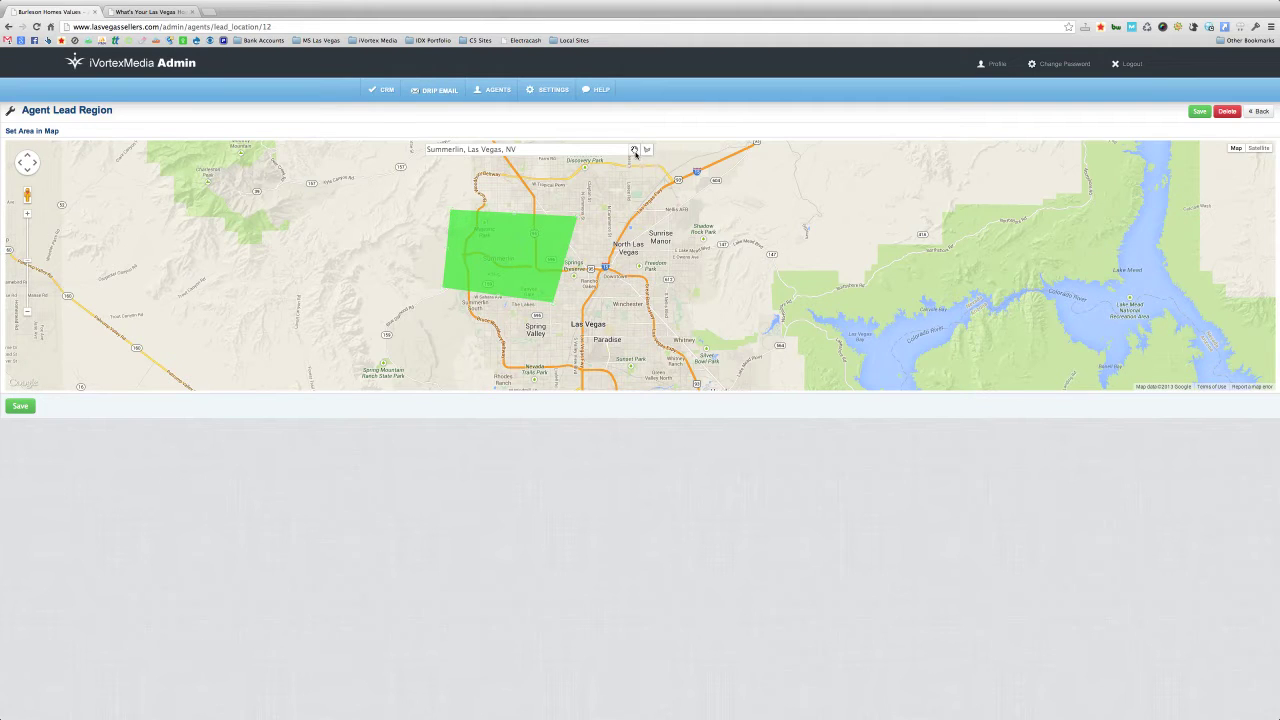
left_click(22, 406)
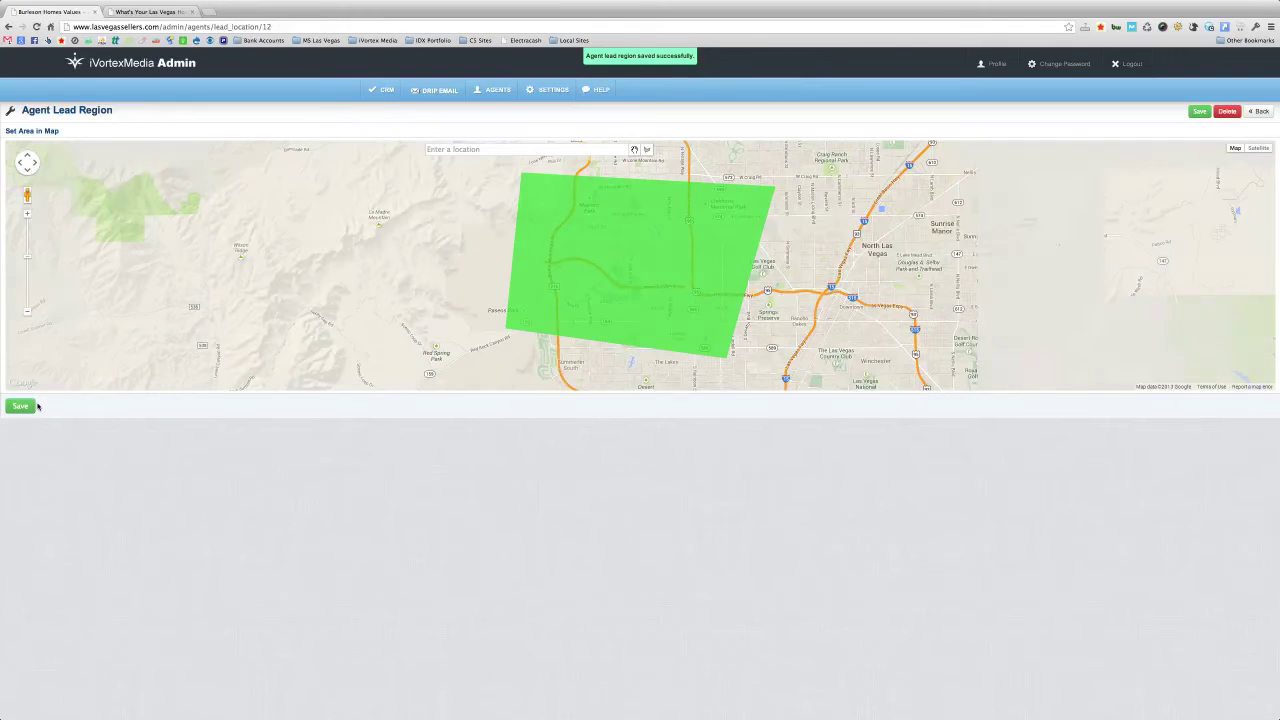
- Check the green region's owner label, then go back to Agents > Manage Agents
left_click(630, 287)
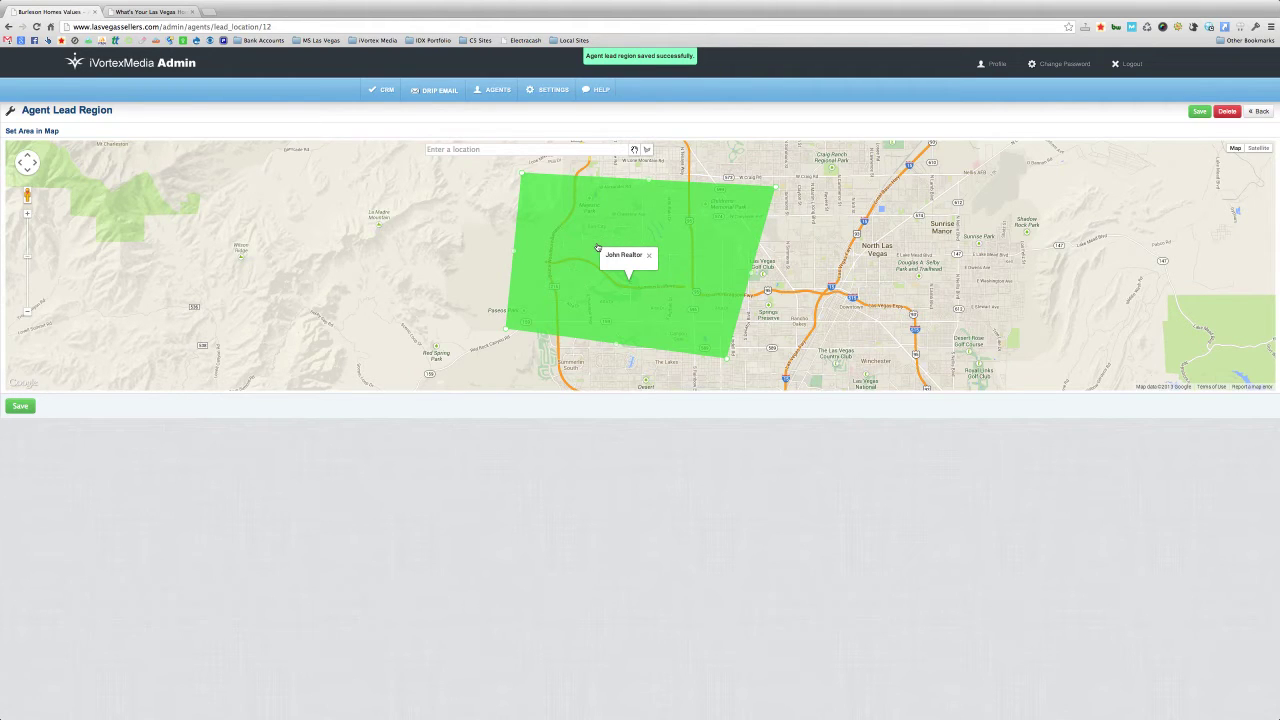
left_click(506, 89)
left_click(494, 132)
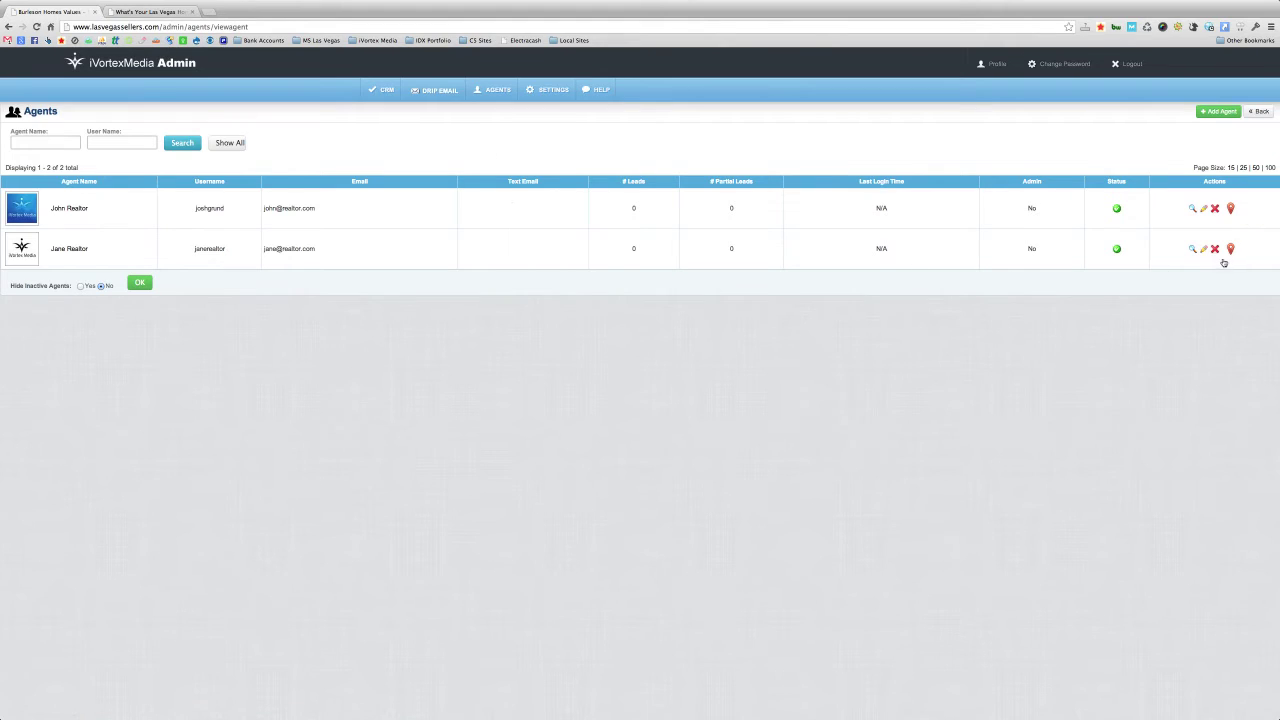
- Open the second agent's lead region map and zoom into central Las Vegas near Sahara
left_click(1230, 250)
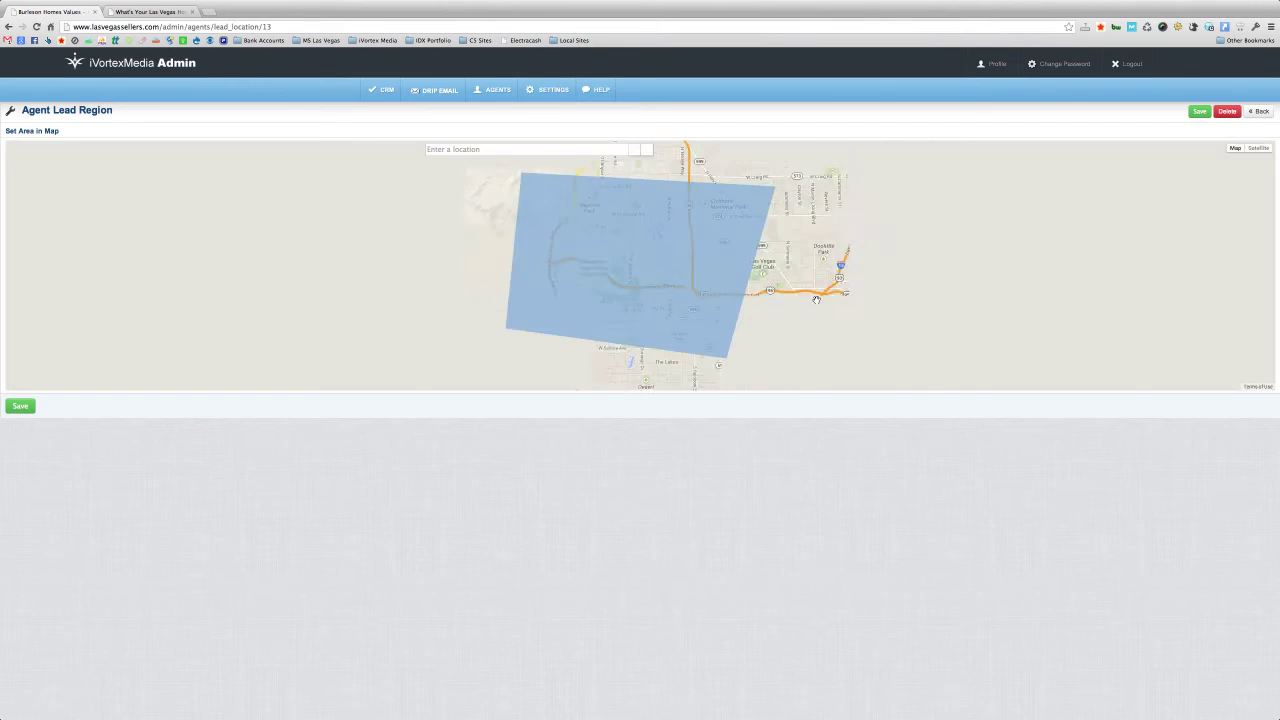
left_click_drag(864, 326, 708, 232)
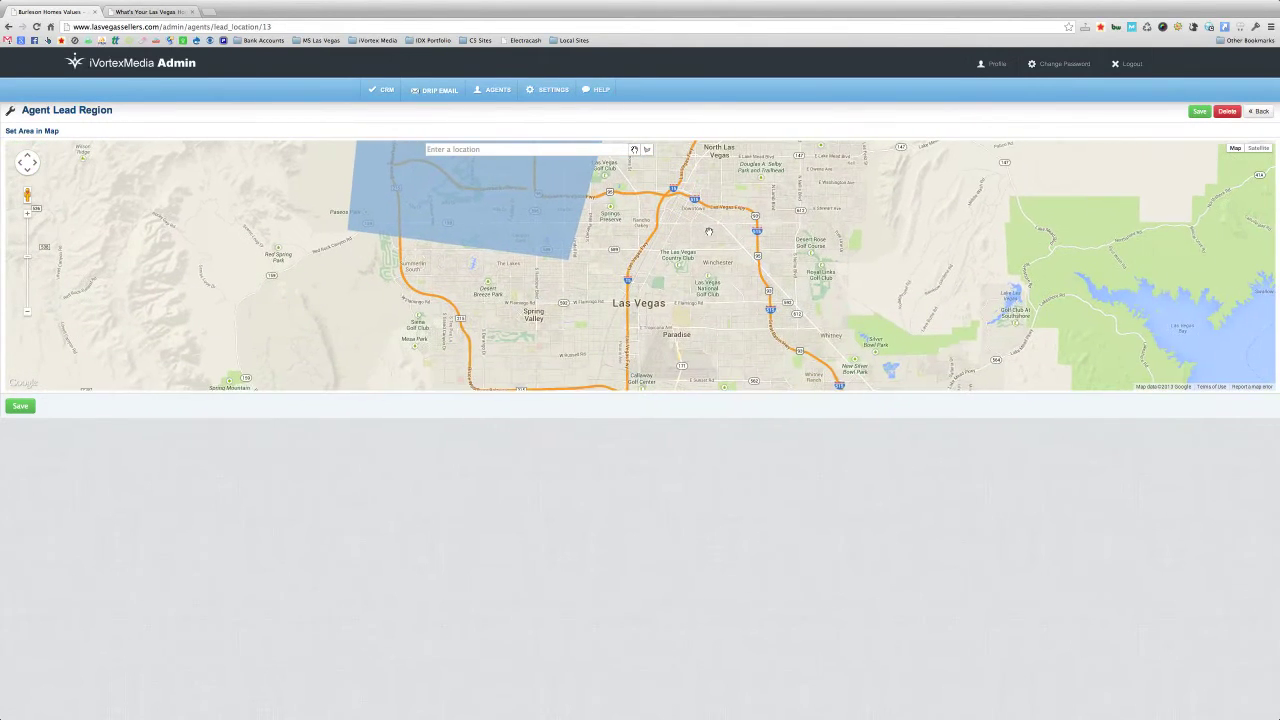
left_click_drag(790, 270, 624, 290)
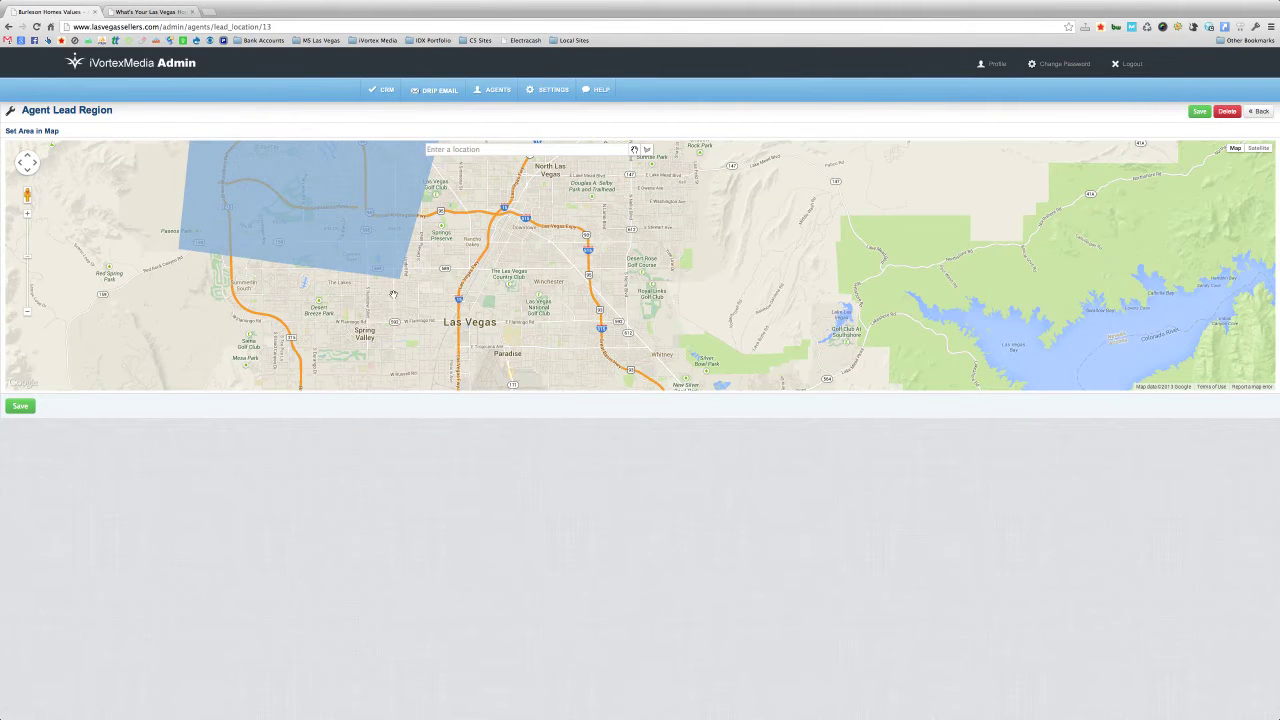
left_click(28, 216)
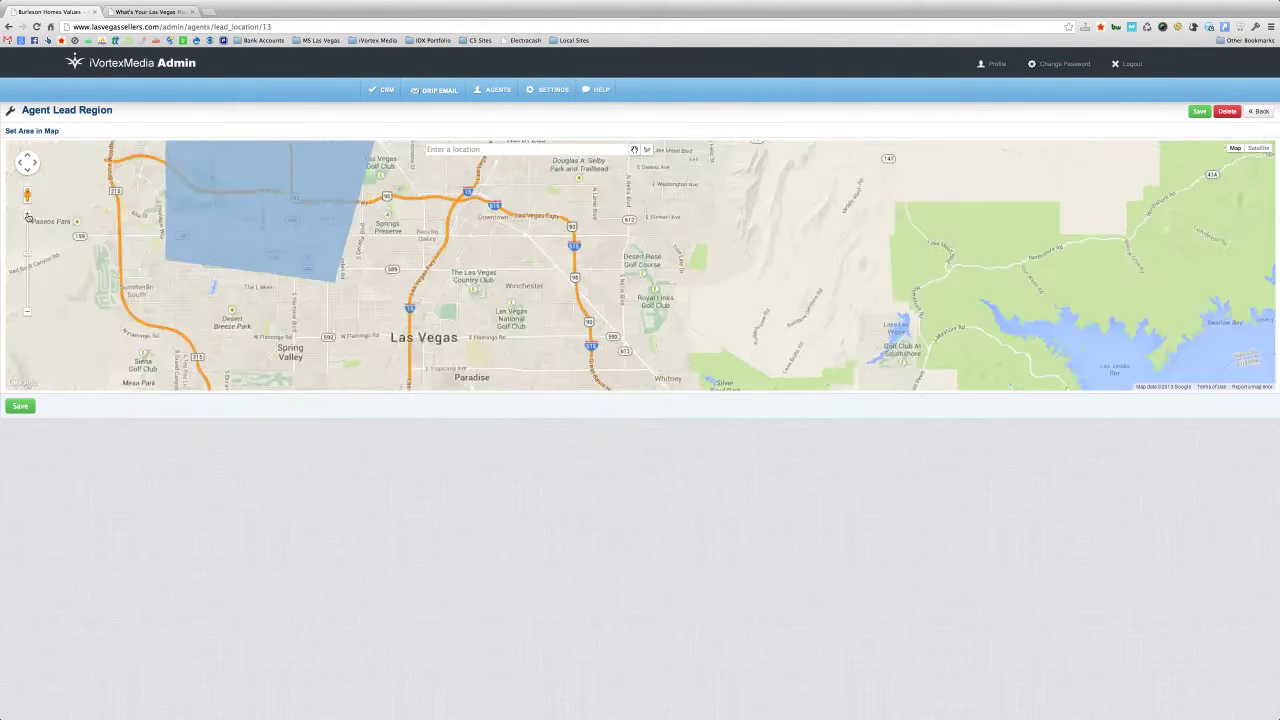
left_click_drag(287, 298, 419, 286)
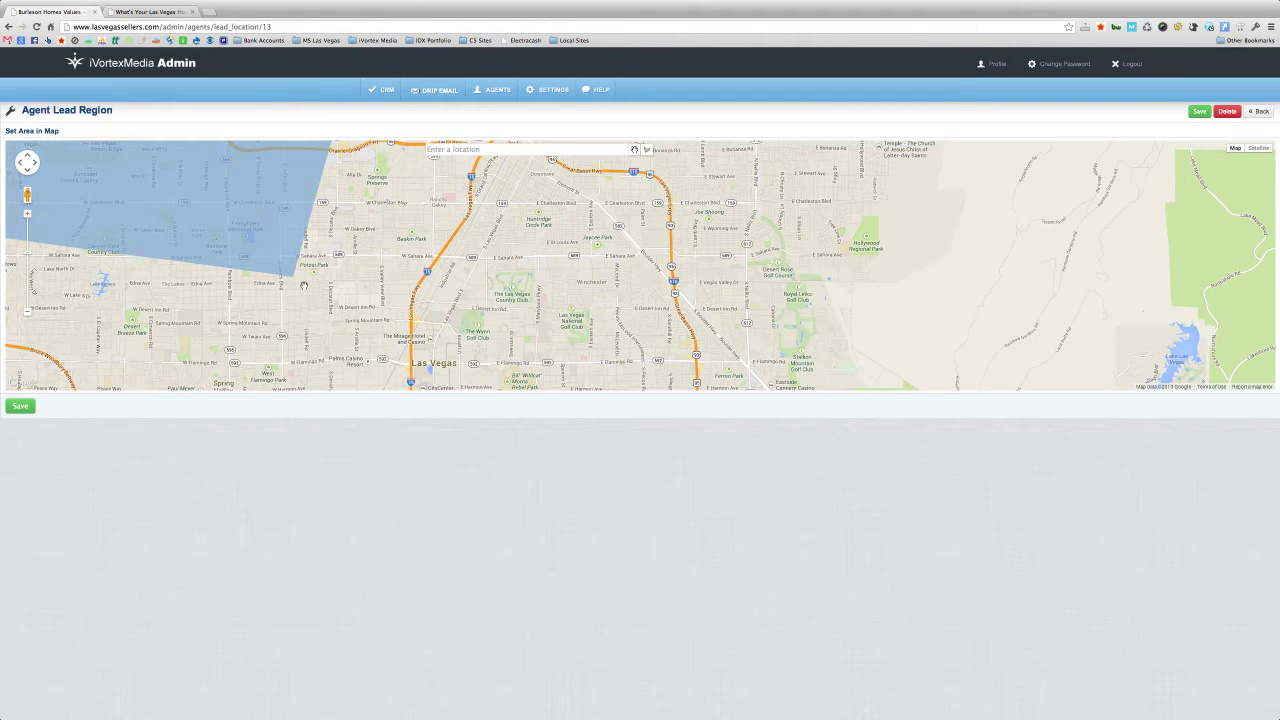
left_click(27, 215)
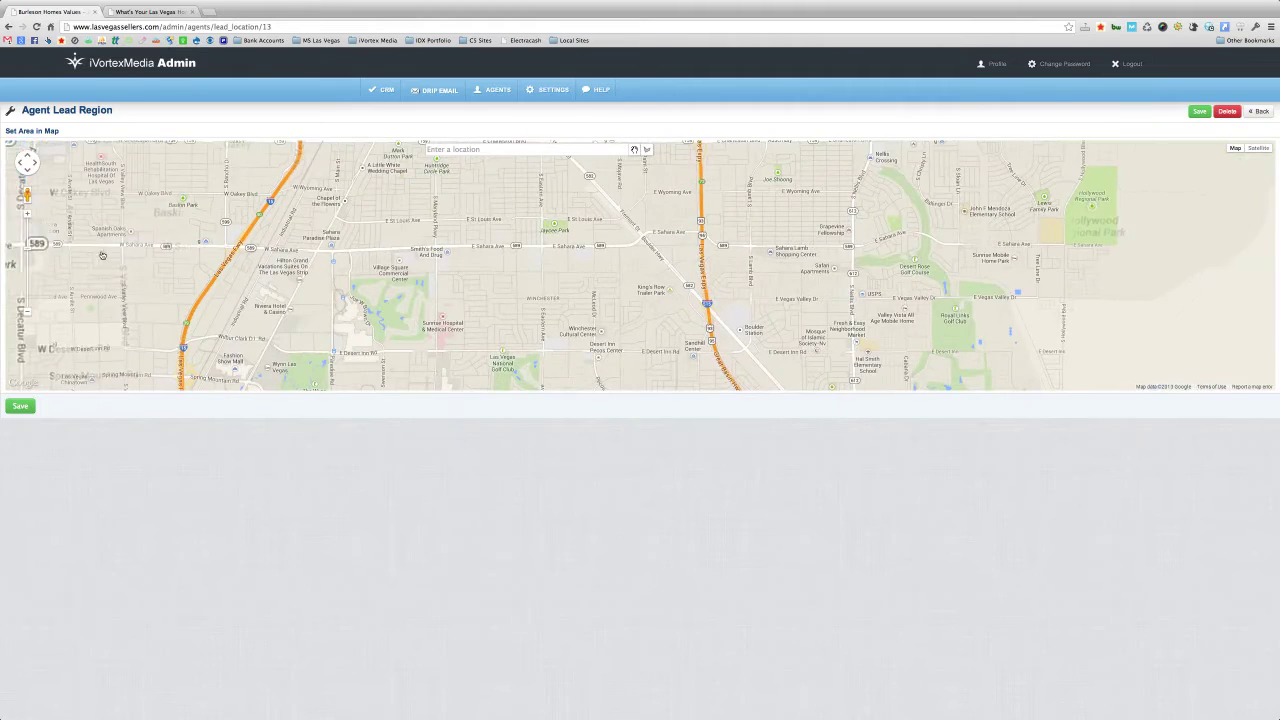
left_click_drag(311, 311, 416, 299)
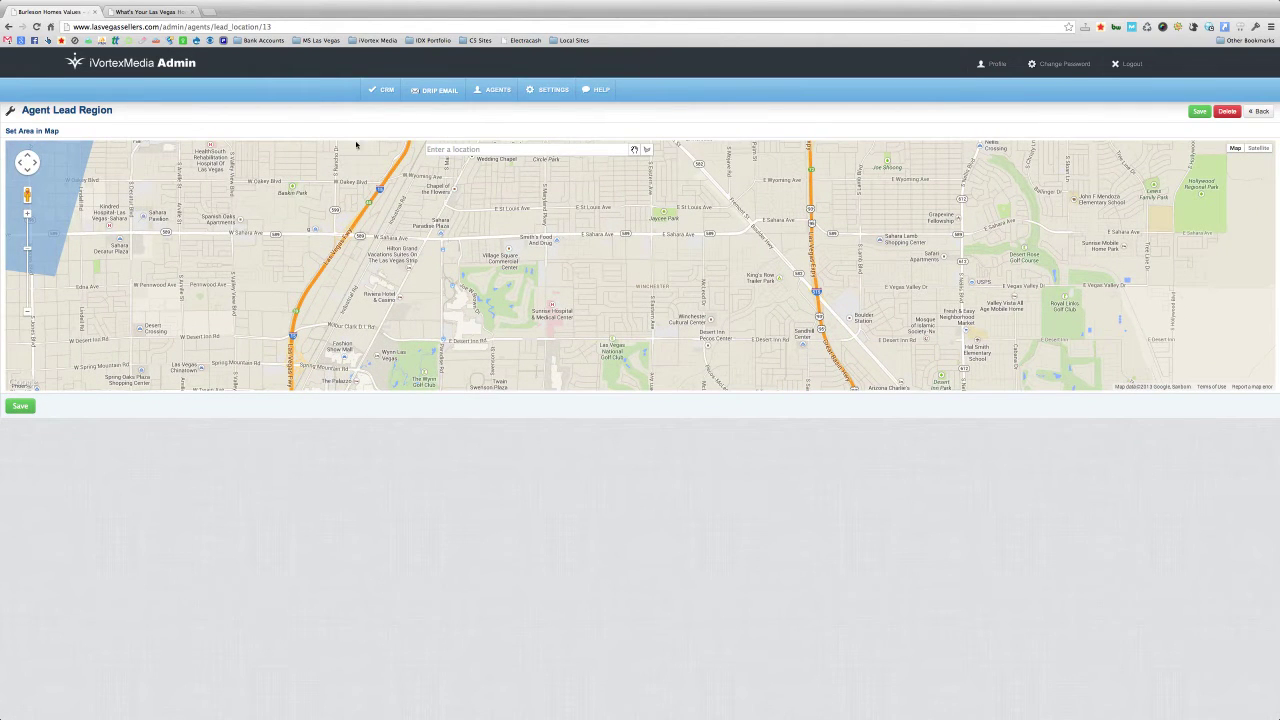
- Draw a square region just south of Sahara Ave and save it
left_click(646, 150)
left_click(442, 237)
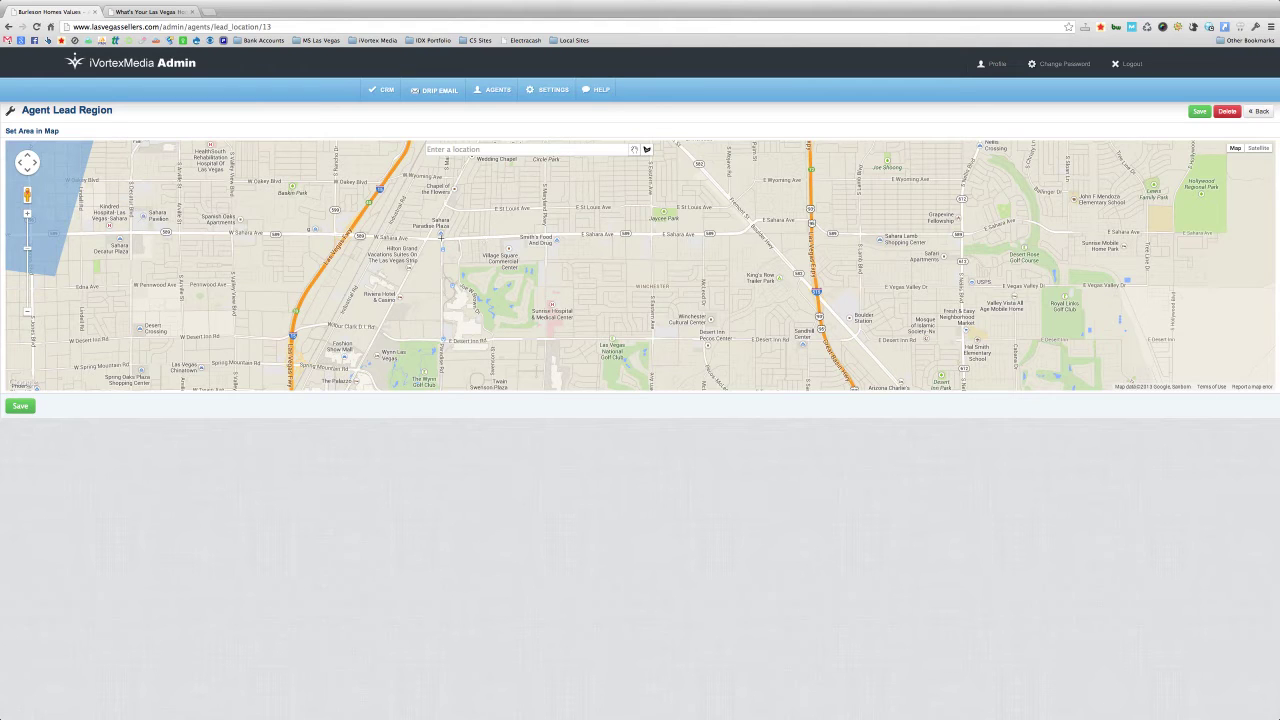
left_click(548, 237)
left_click(548, 339)
left_click(444, 341)
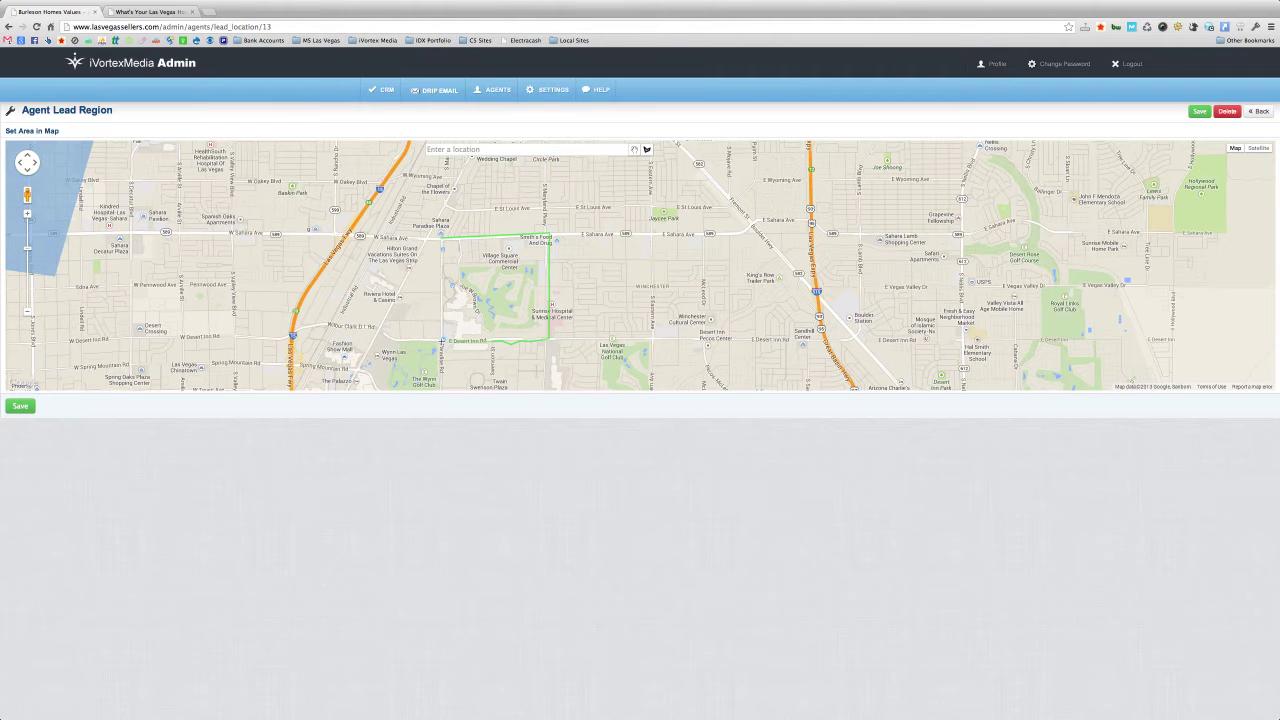
left_click(441, 241)
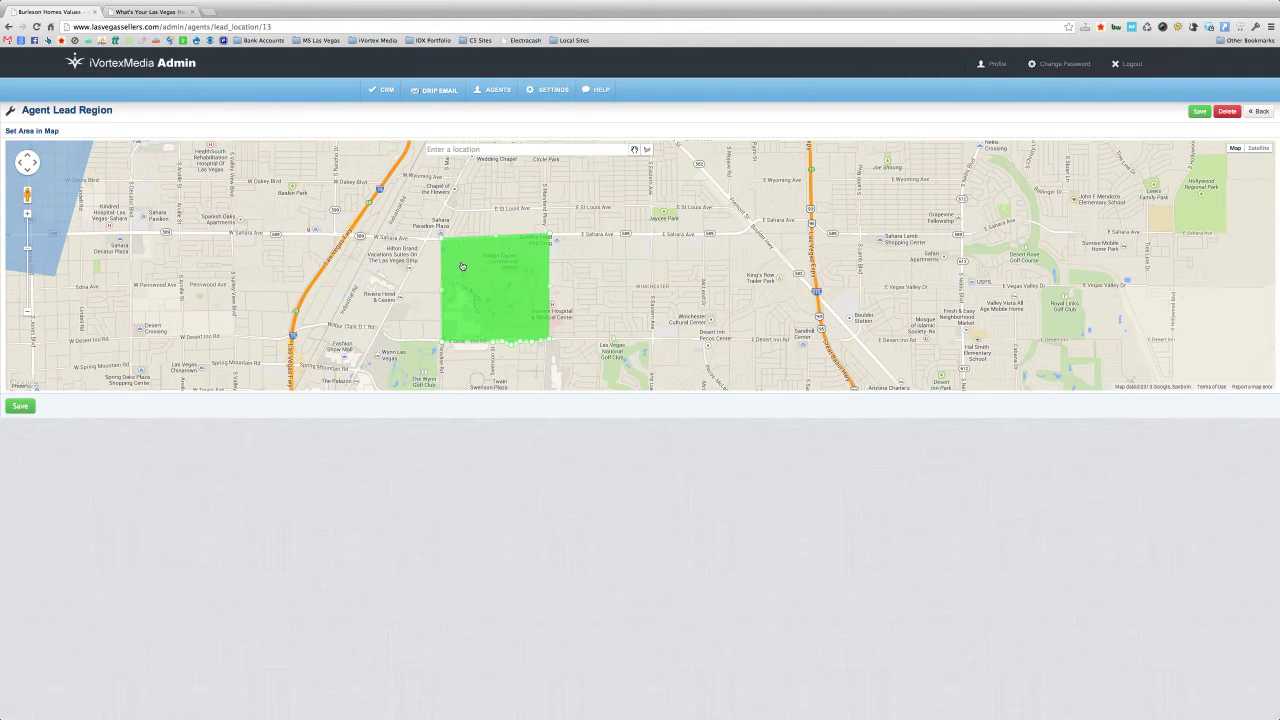
left_click(21, 406)
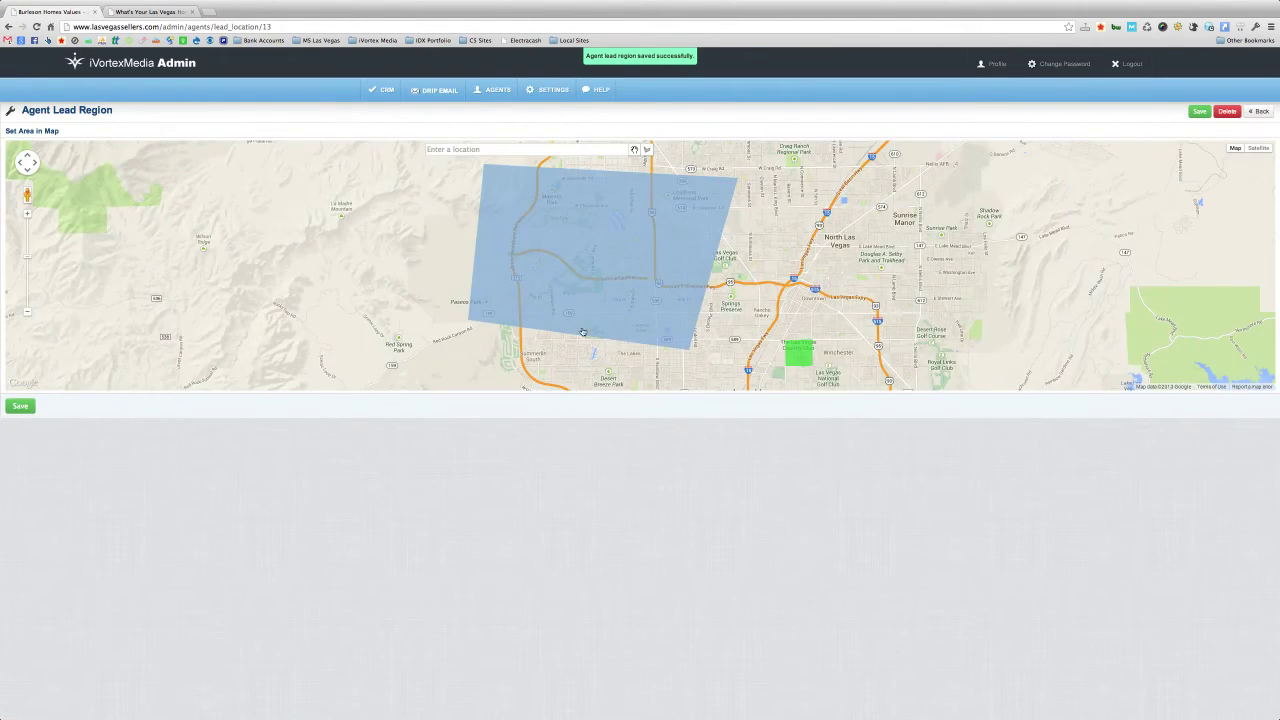
- Check the agent labels on the blue and green regions, then switch to the Las Vegas sellers tab
left_click(542, 265)
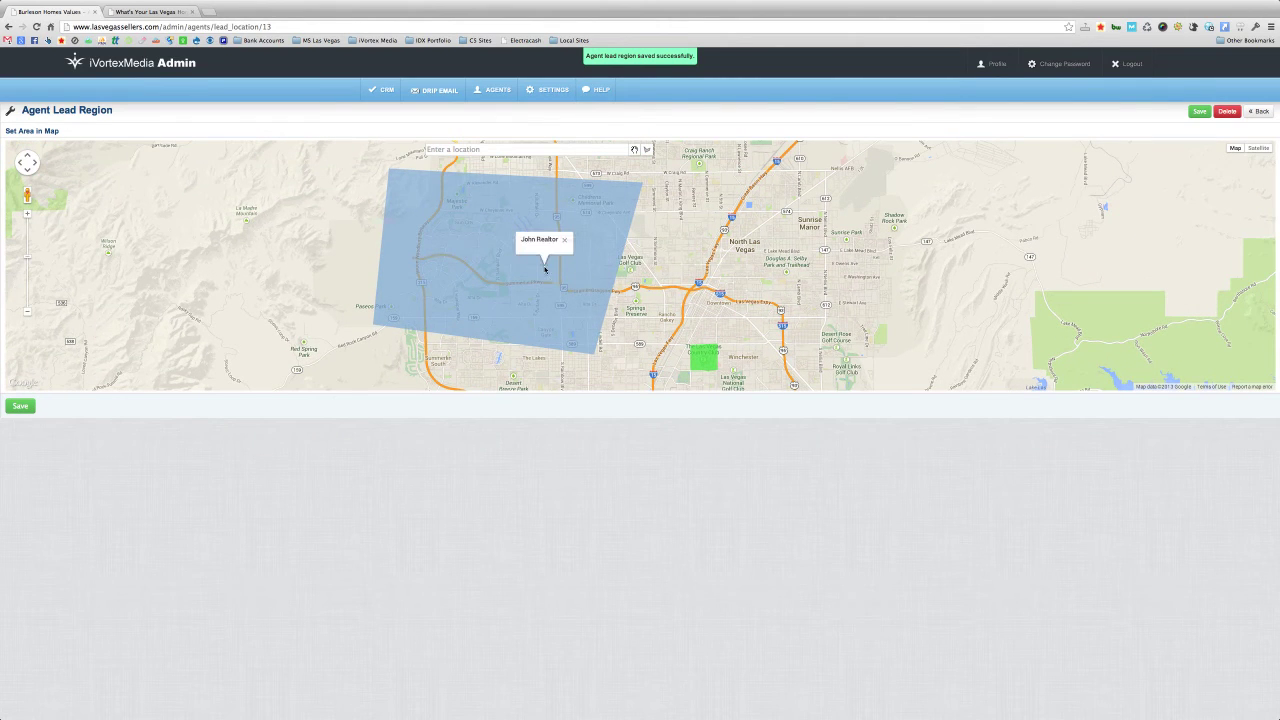
left_click_drag(723, 351, 649, 283)
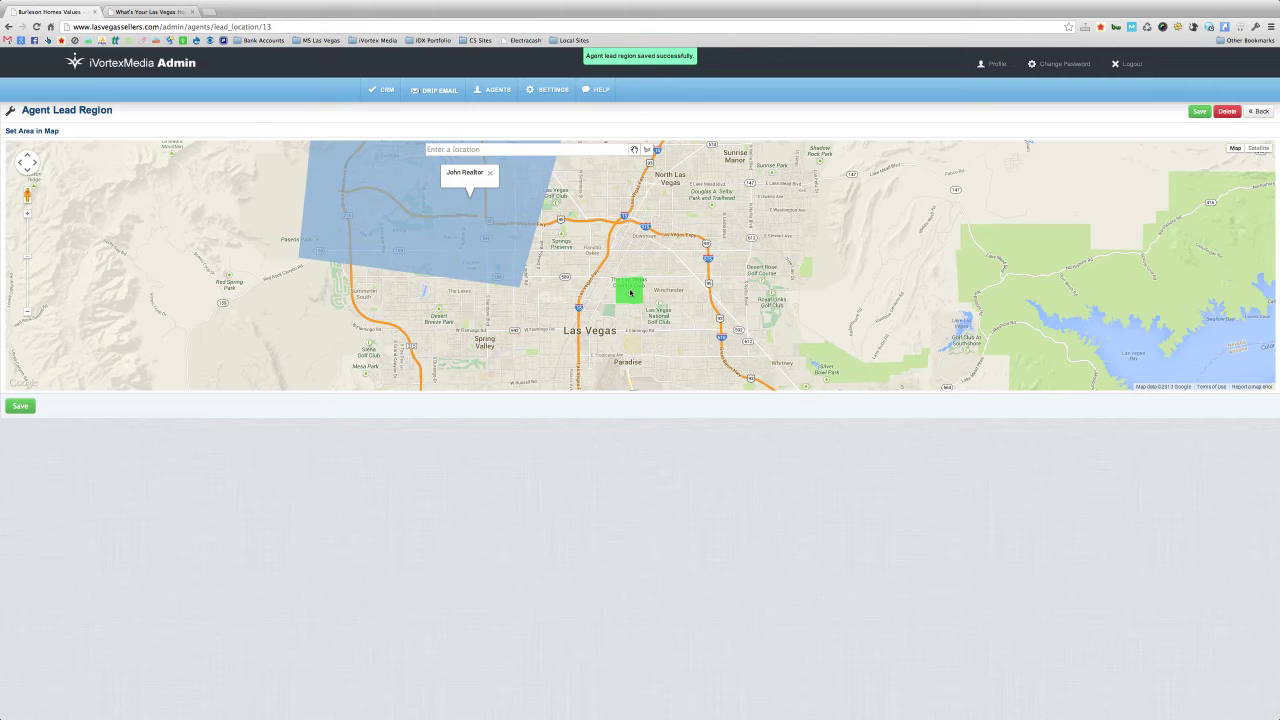
left_click(628, 292)
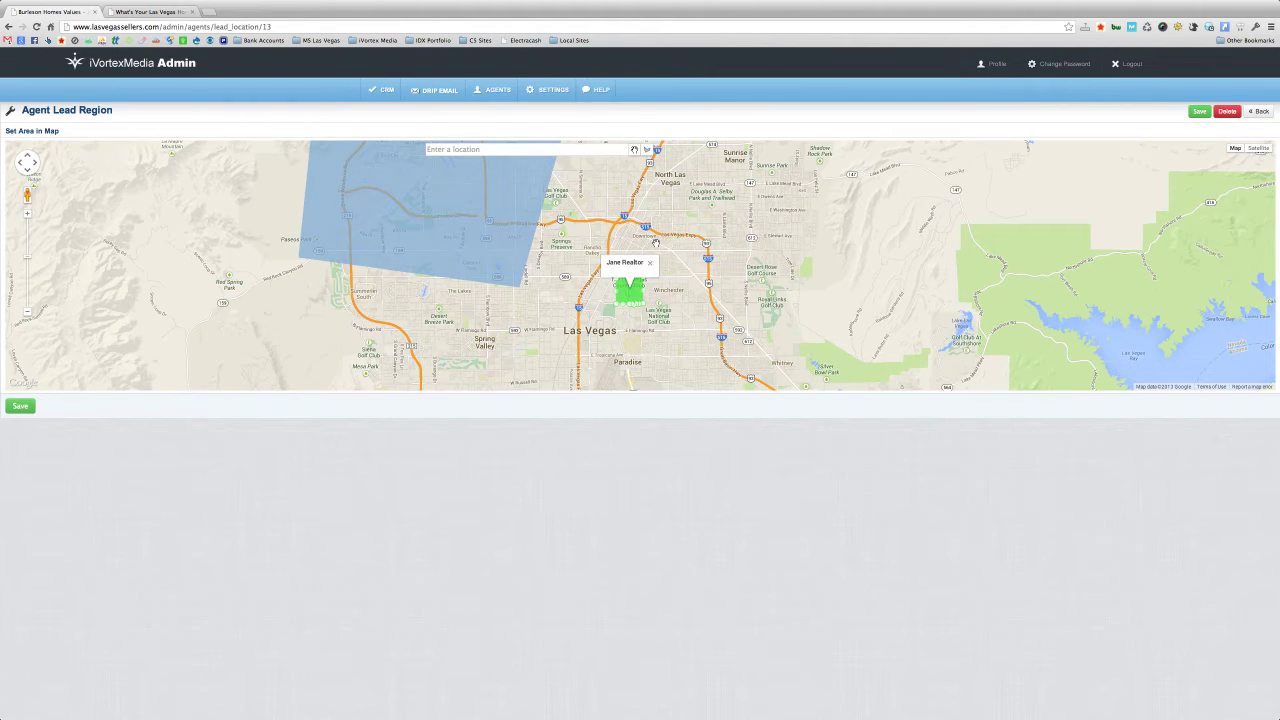
key("ctrl+Tab")
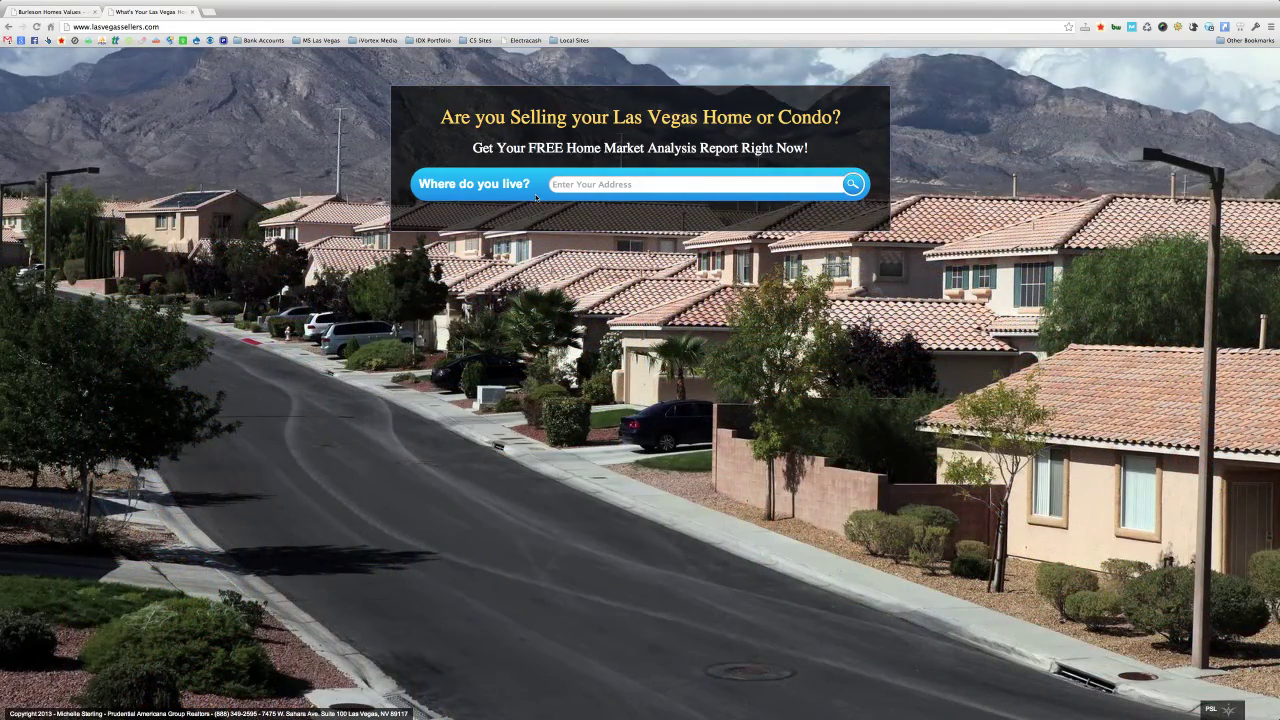
- Enter address 8608, pick the first suggested address and submit it for valuation
left_click(585, 184)
type("8608")
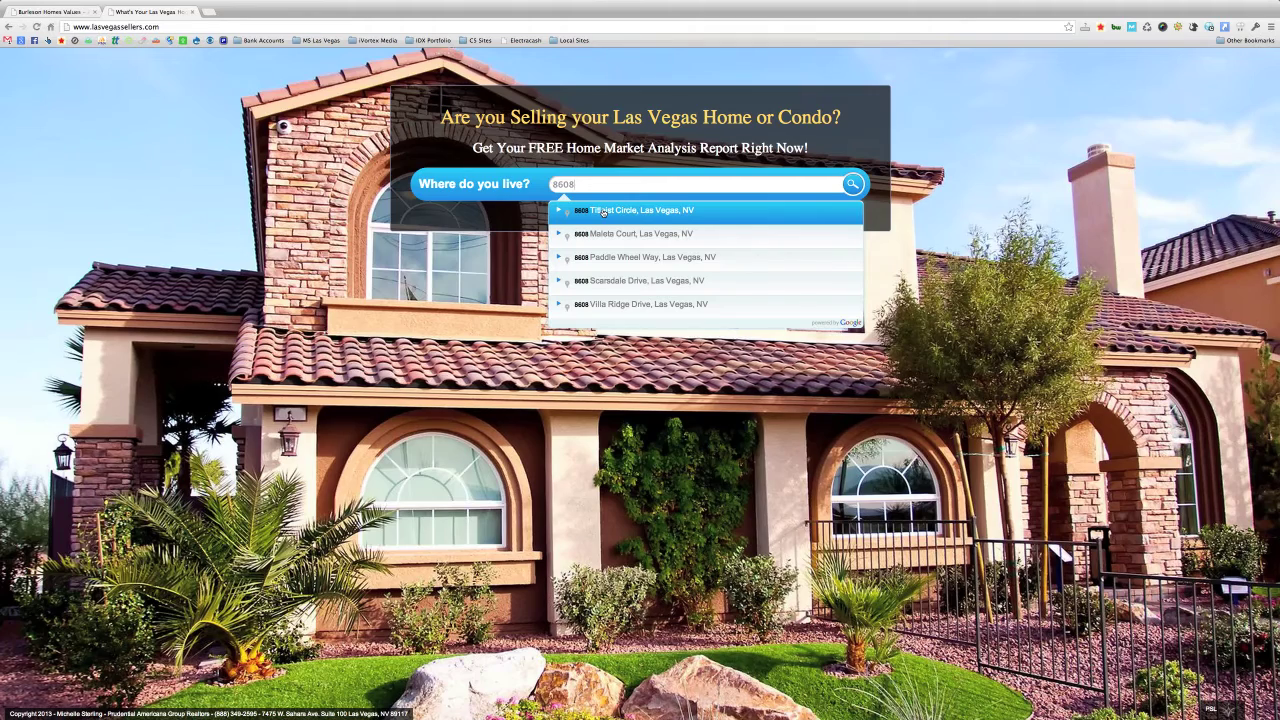
left_click(603, 212)
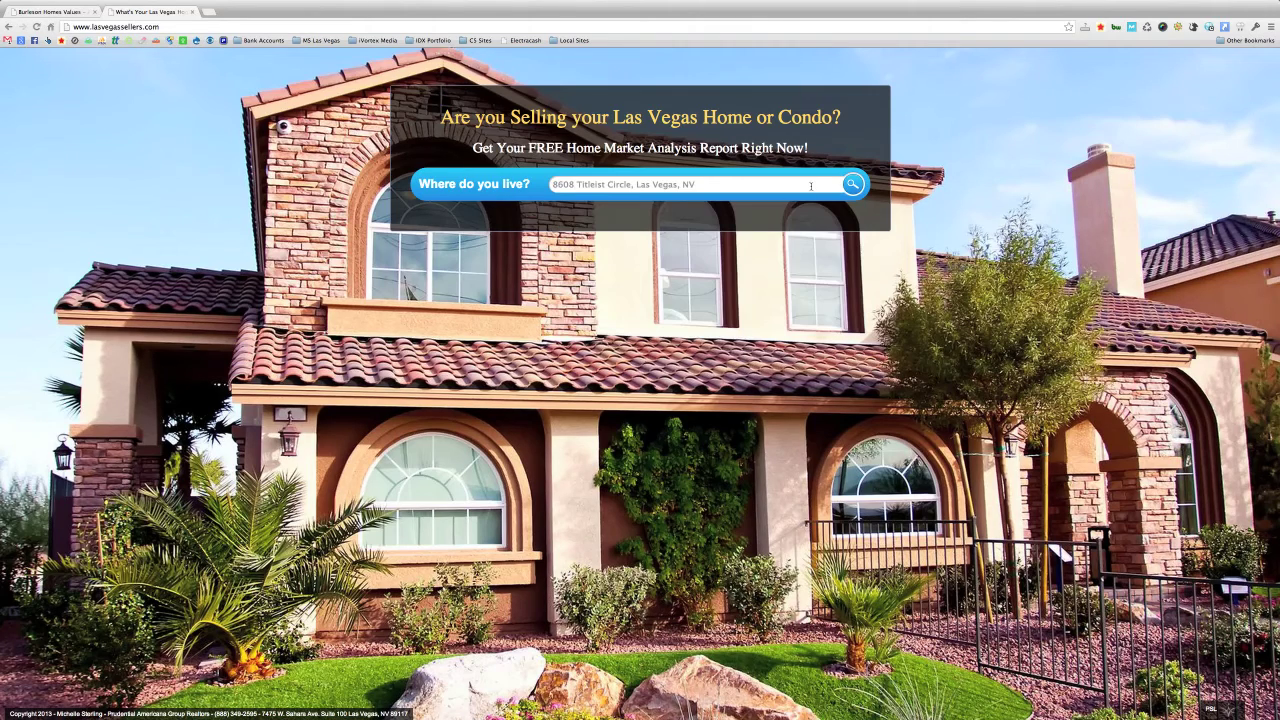
left_click(852, 185)
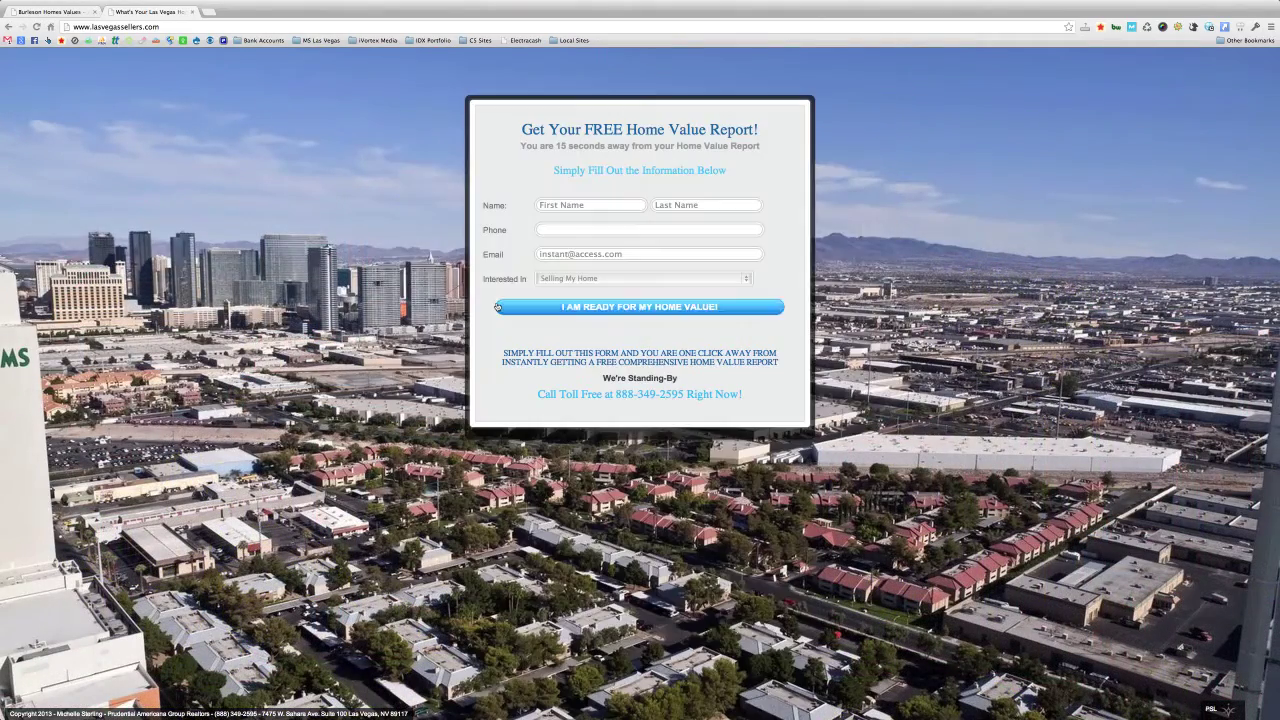
- Fill in the test contact's first name, last name, phone and e-mail, and submit the request
left_click(584, 204)
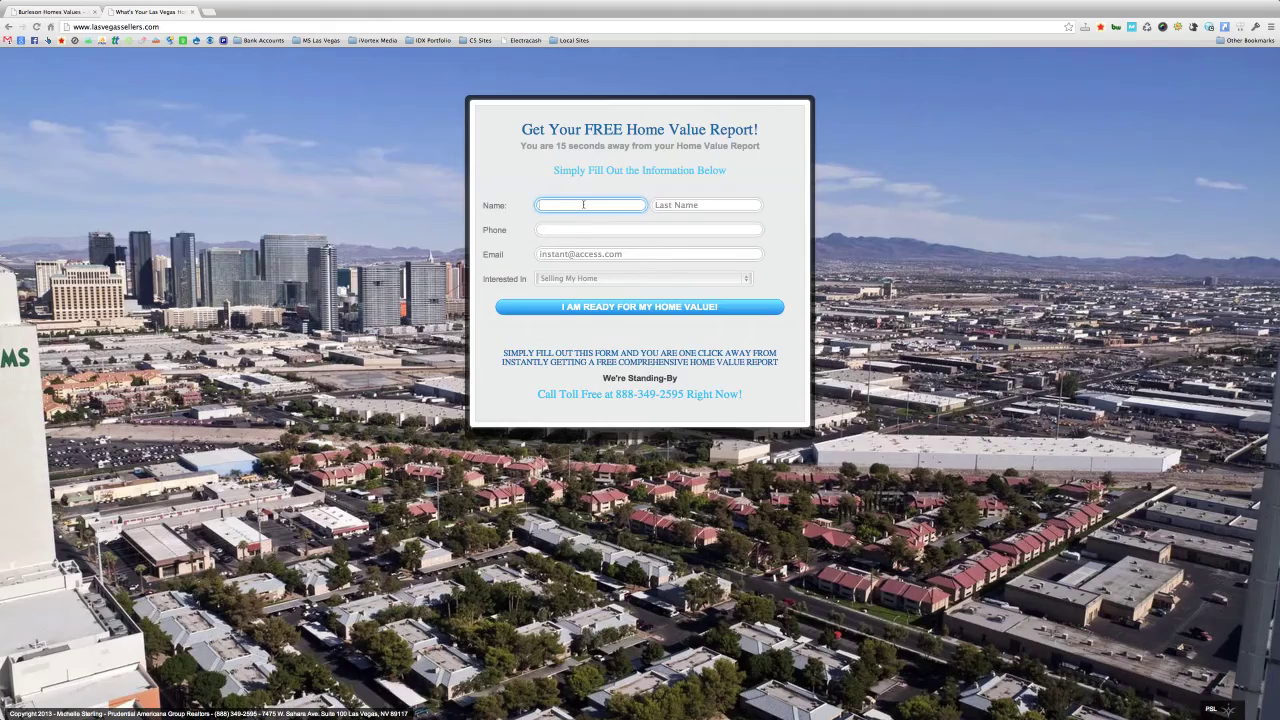
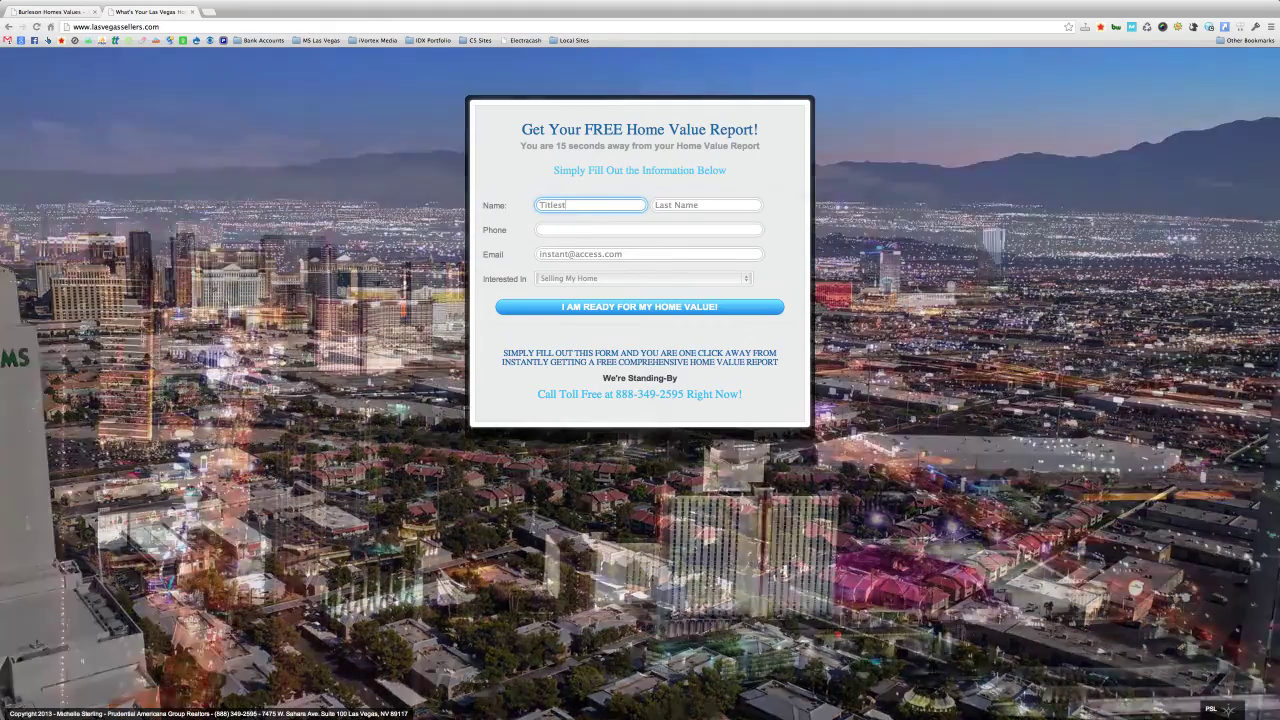
left_click(706, 204)
type("Circle")
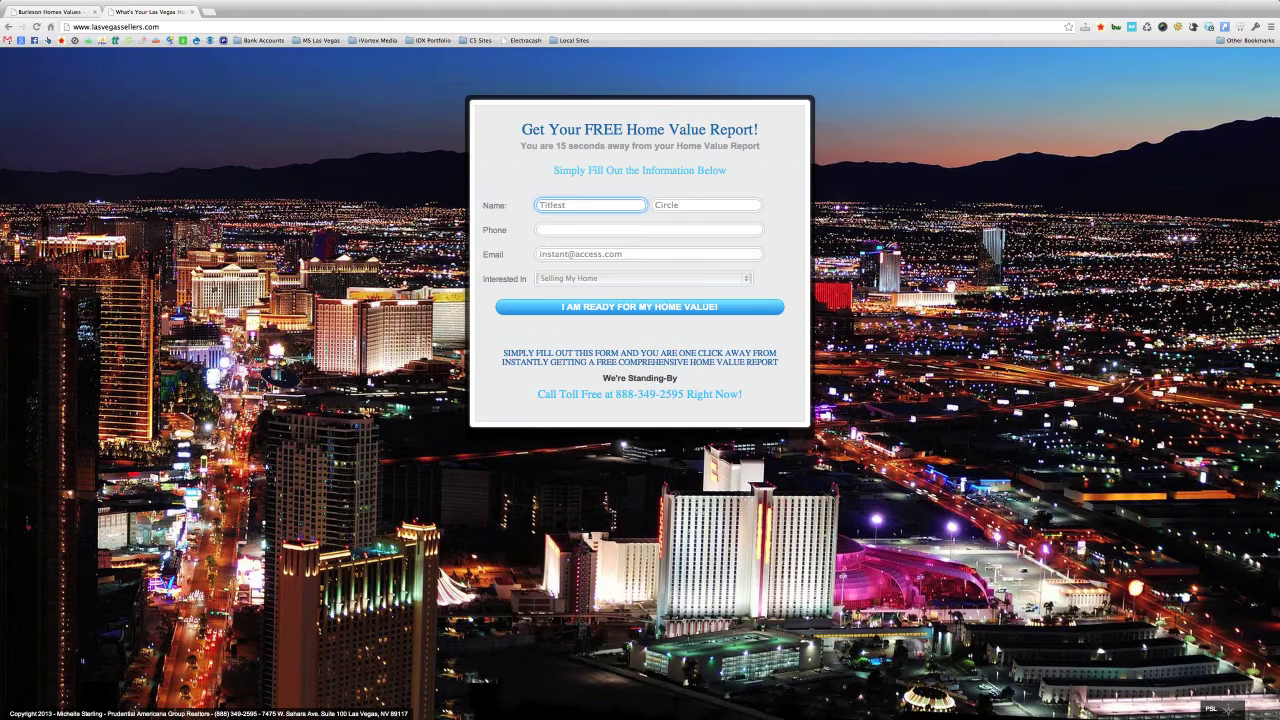
left_click(600, 229)
key("Tab")
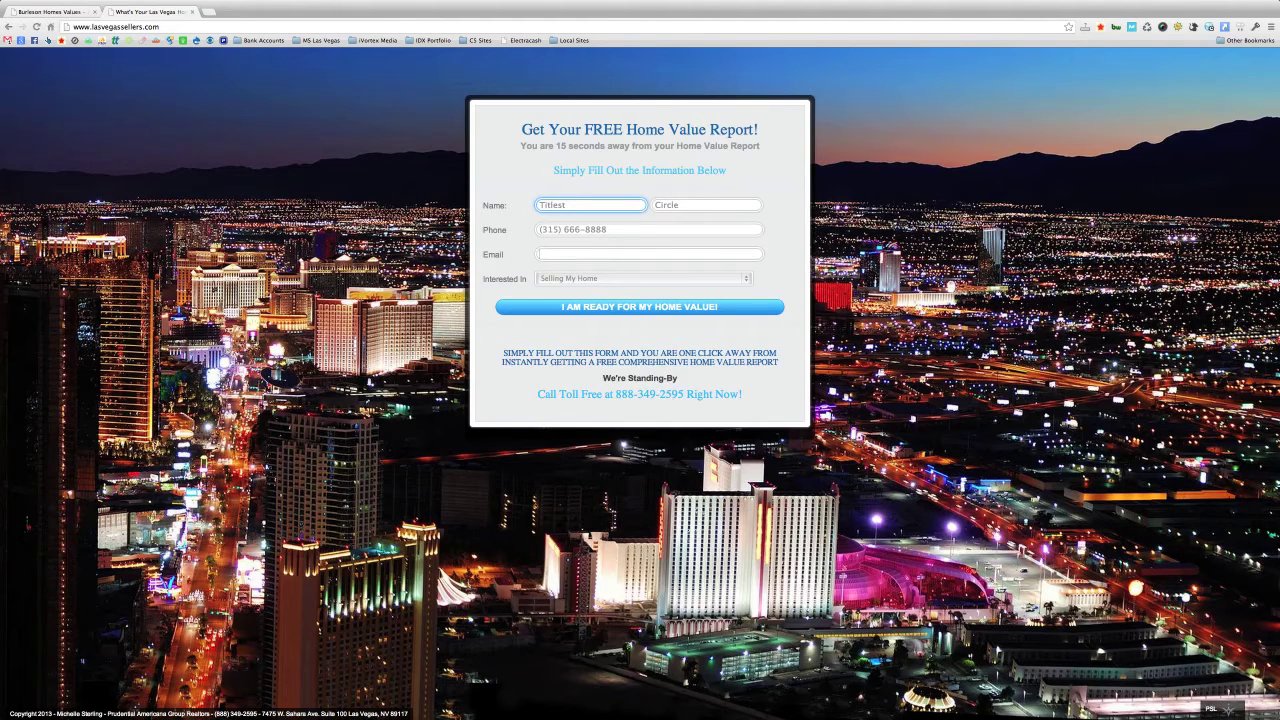
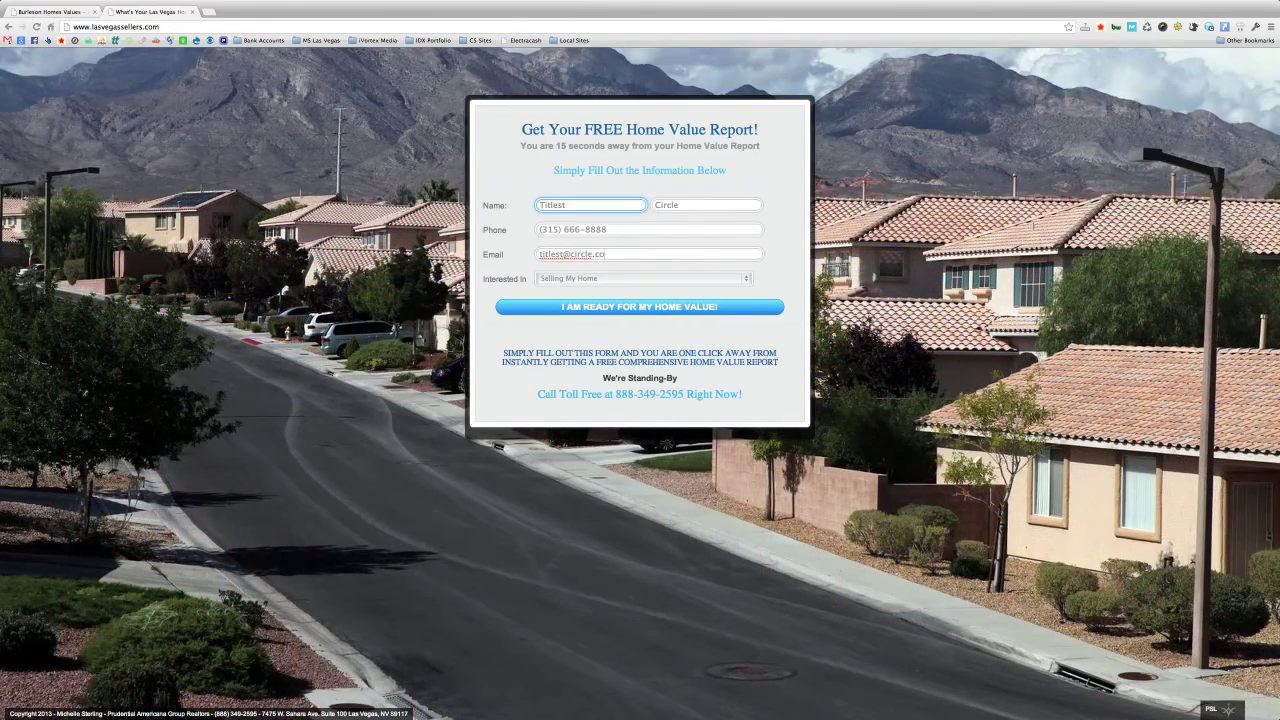
left_click(627, 307)
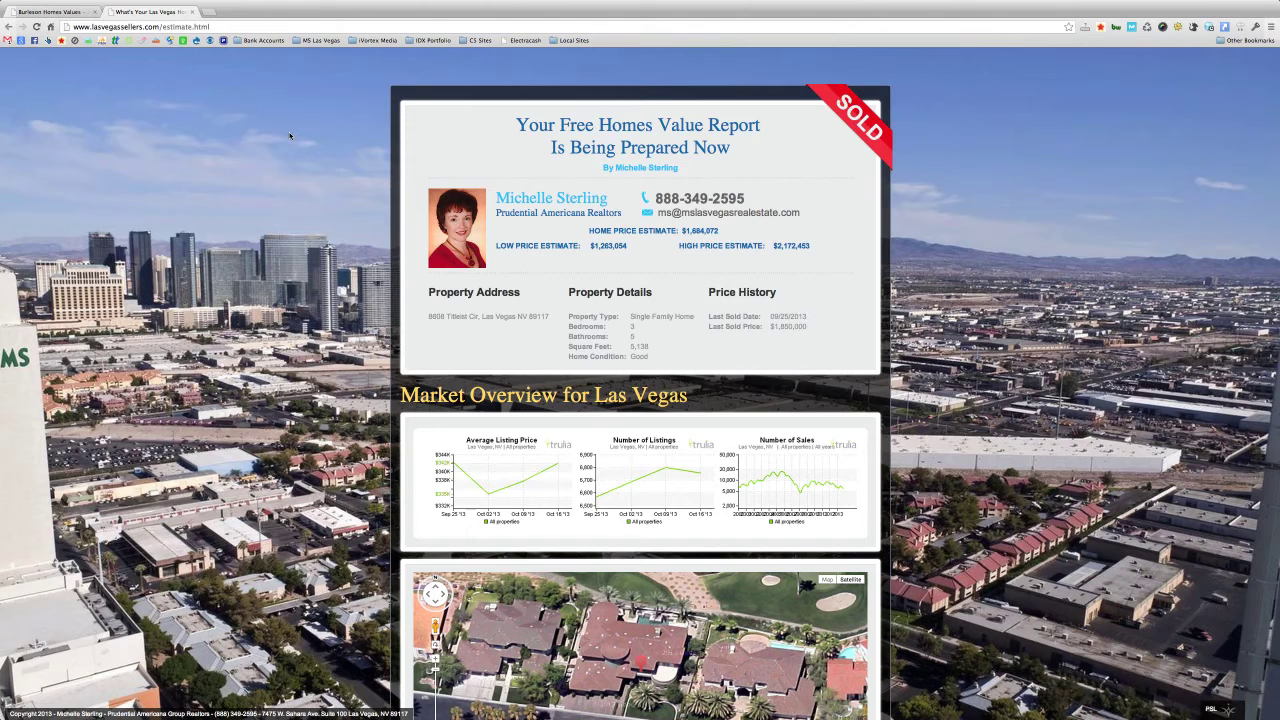
- Return to the admin Agents tab, where the first agent now shows 1 lead
key("ctrl+shift+Tab")
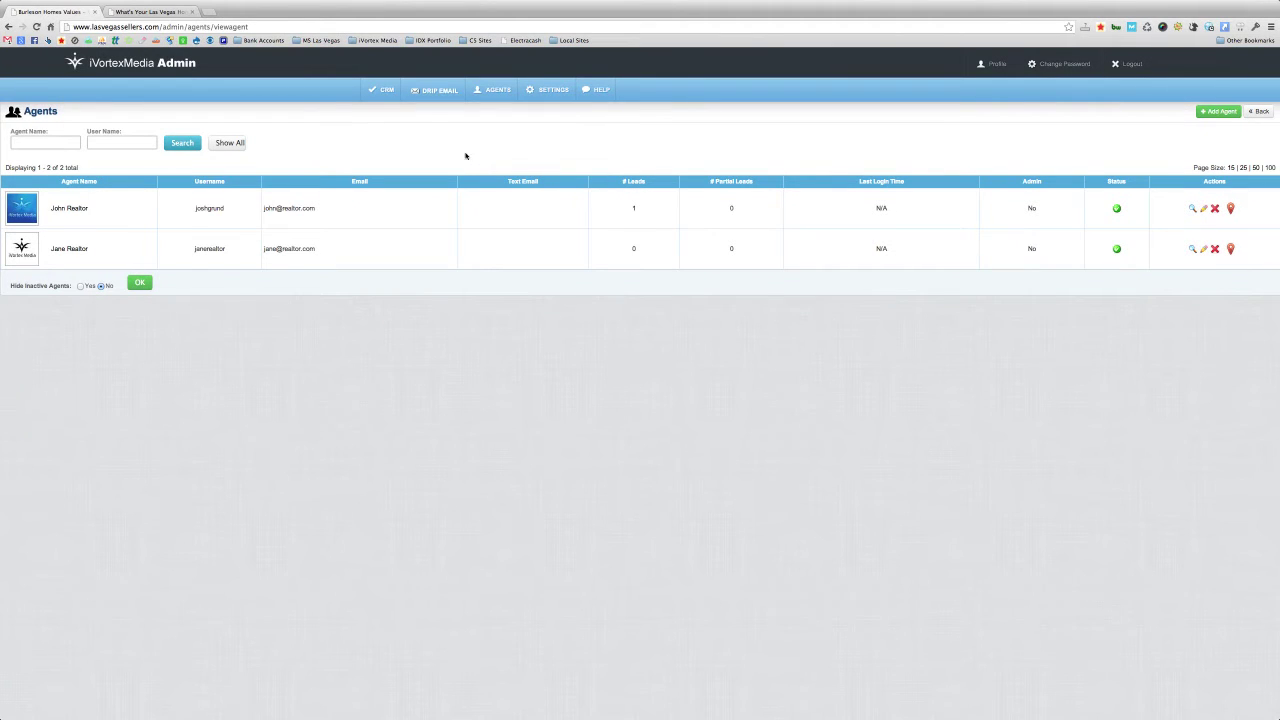
- Open CRM > Today's Leads to view the new test lead
left_click(383, 91)
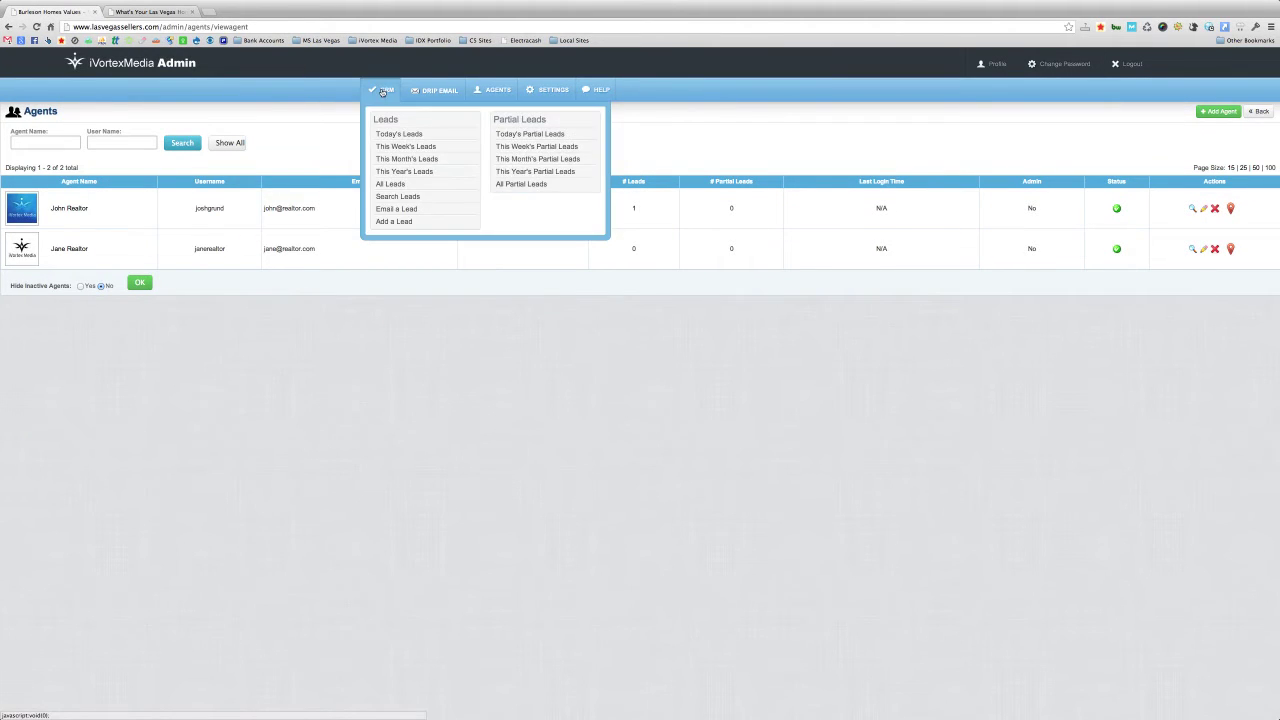
left_click(389, 134)
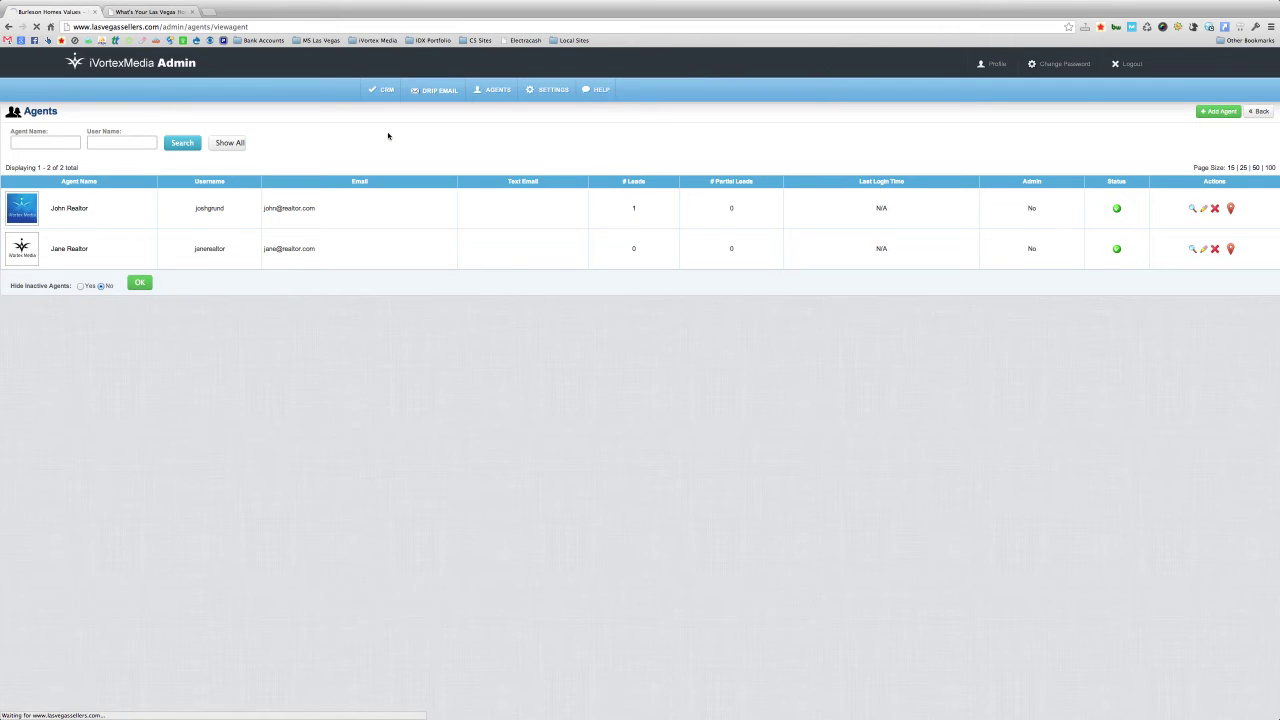